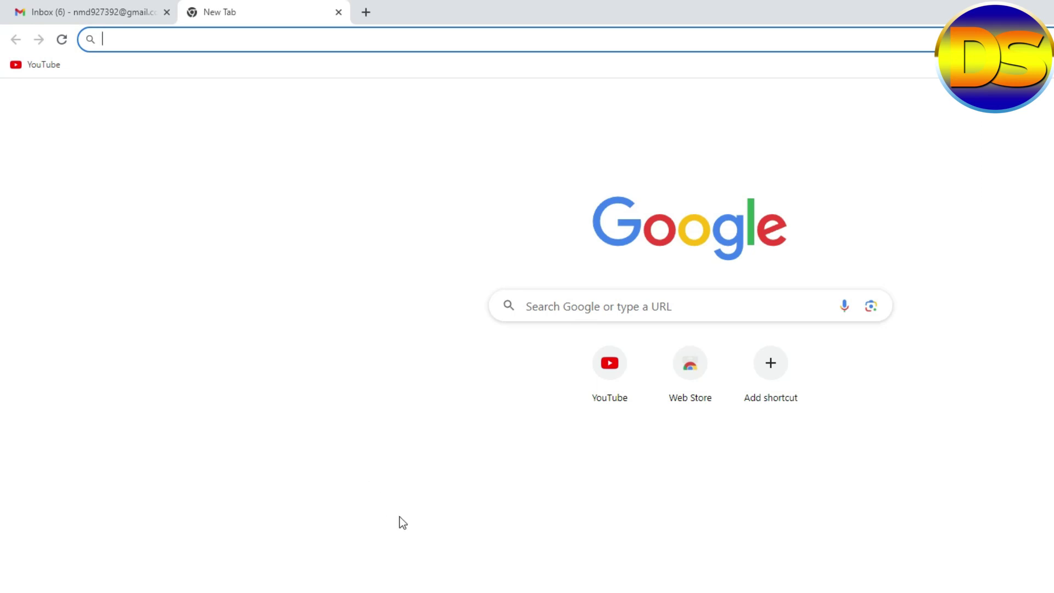
Search Google for 'clearbit extension' from the address bar.
left_click(259, 41)
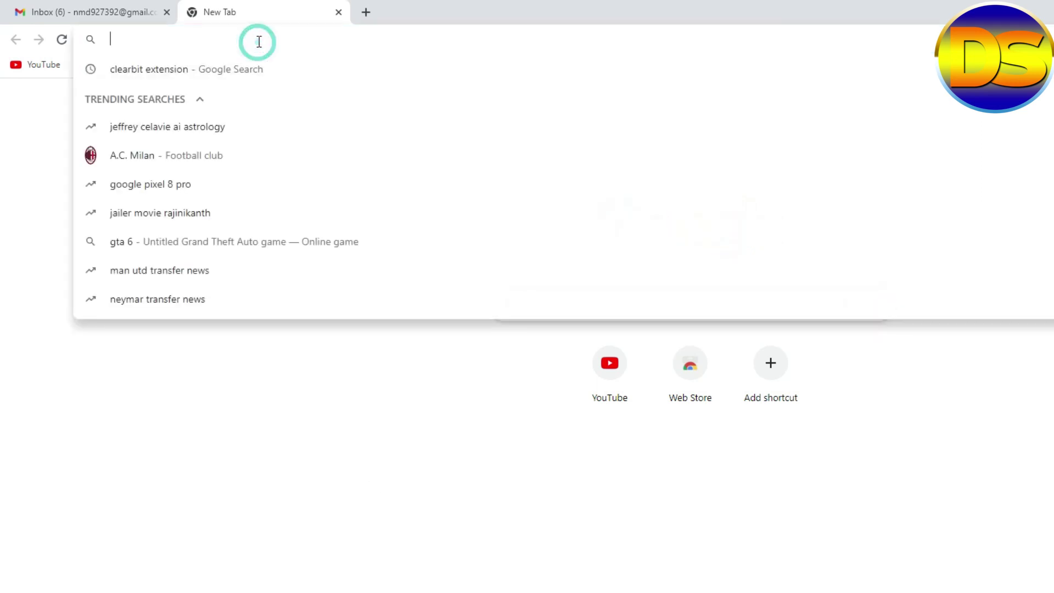
left_click(205, 520)
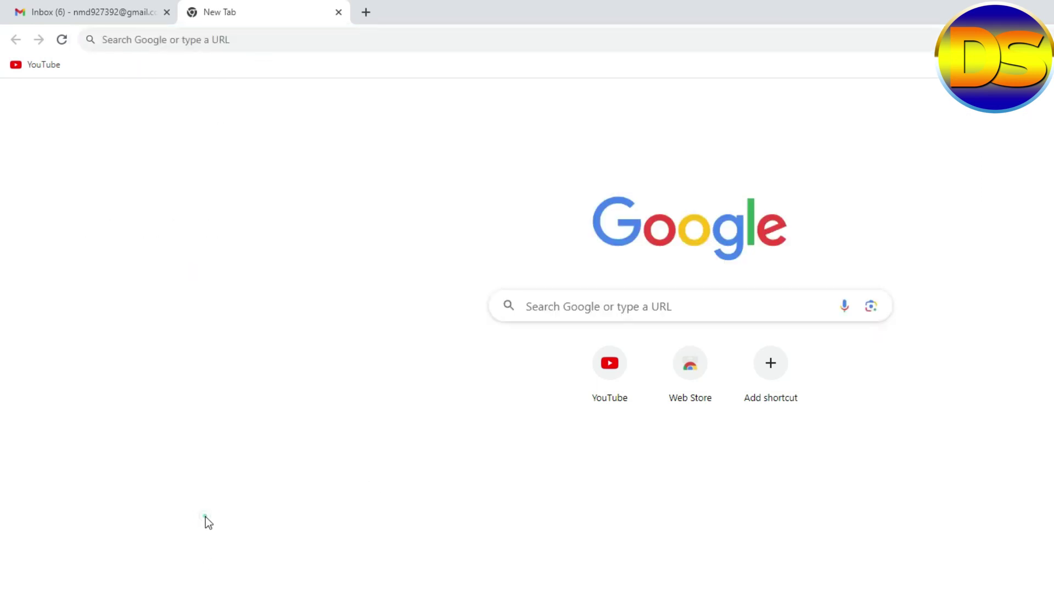
left_click(214, 42)
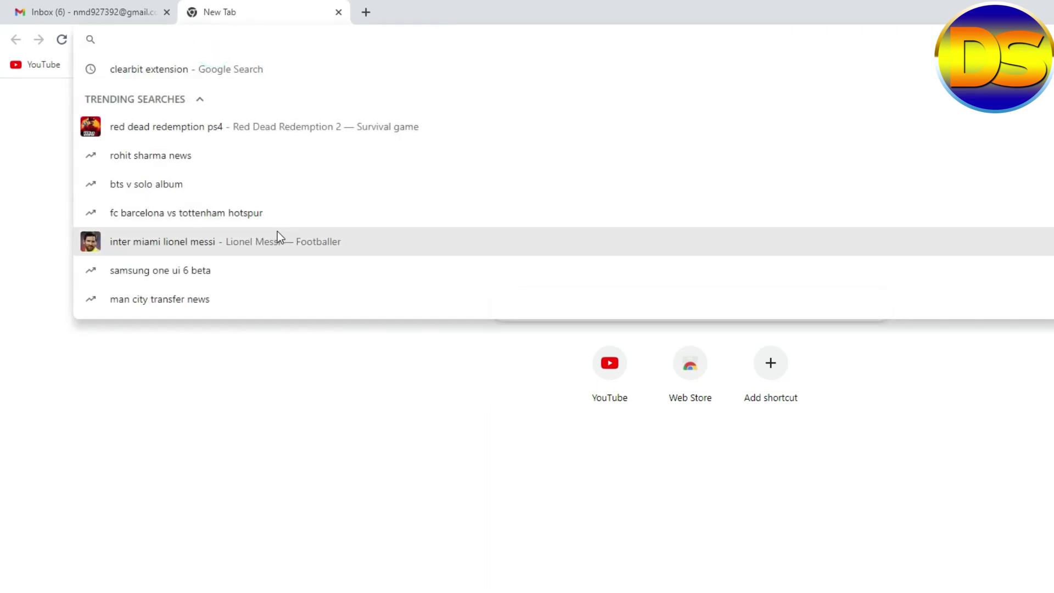
type("clearbit extension")
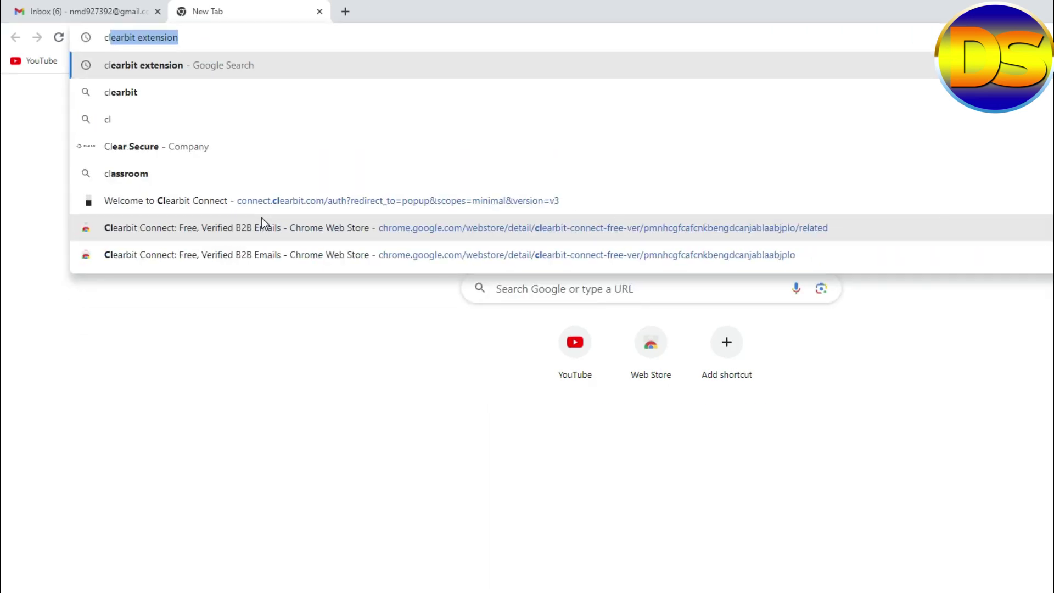
key("Right")
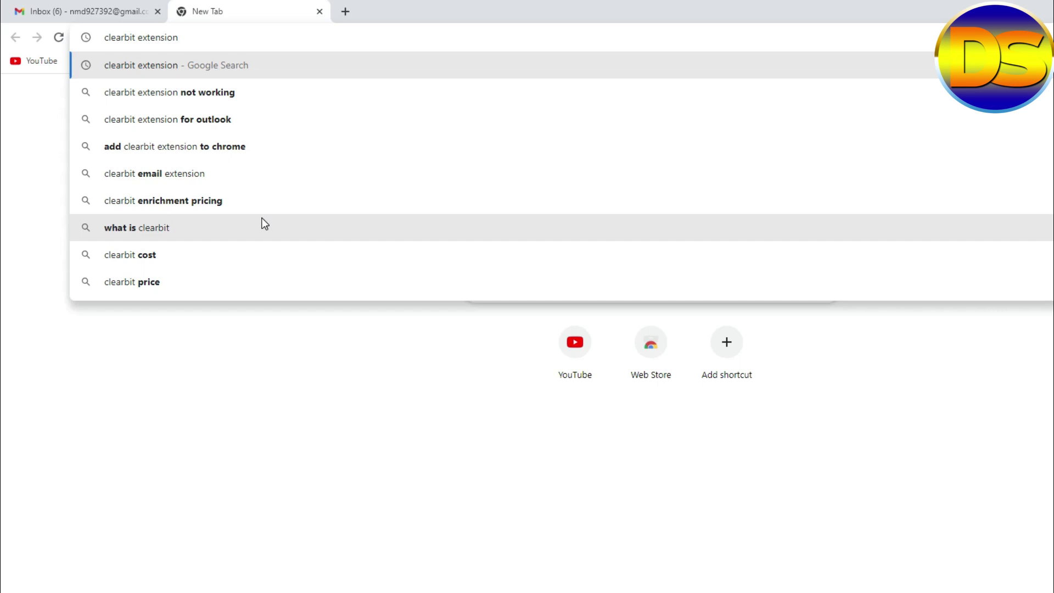
key("Return")
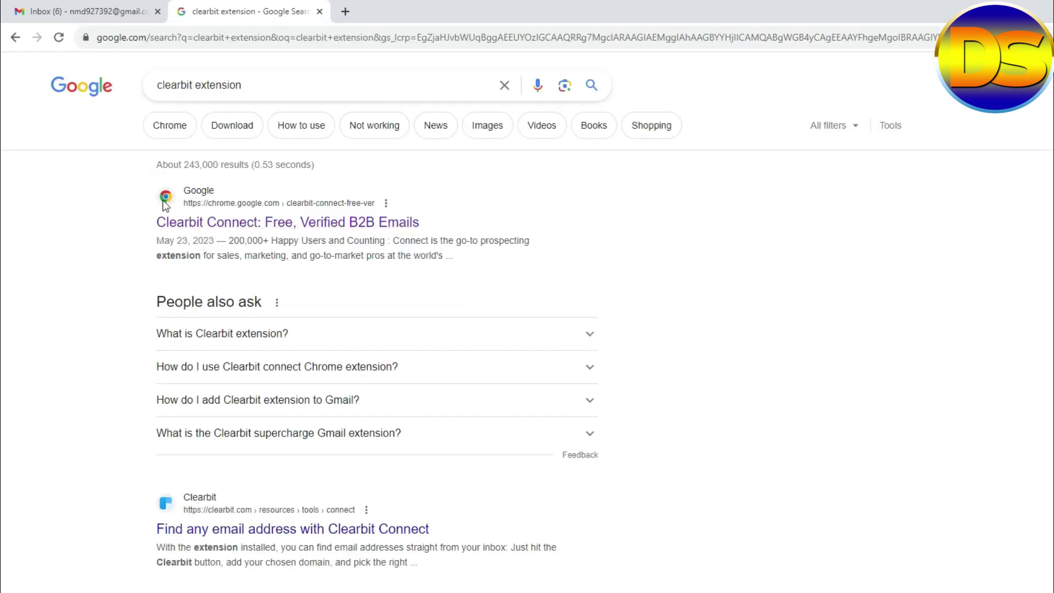
Open the Clearbit Connect Web Store result in a new tab and switch to it.
right_click(194, 209)
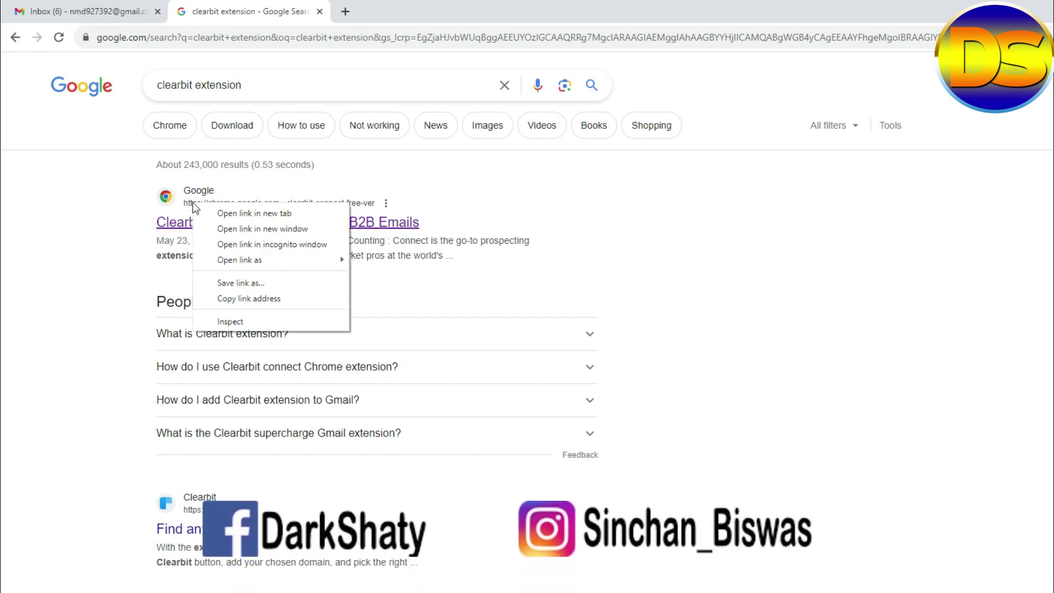
left_click(231, 214)
left_click(408, 8)
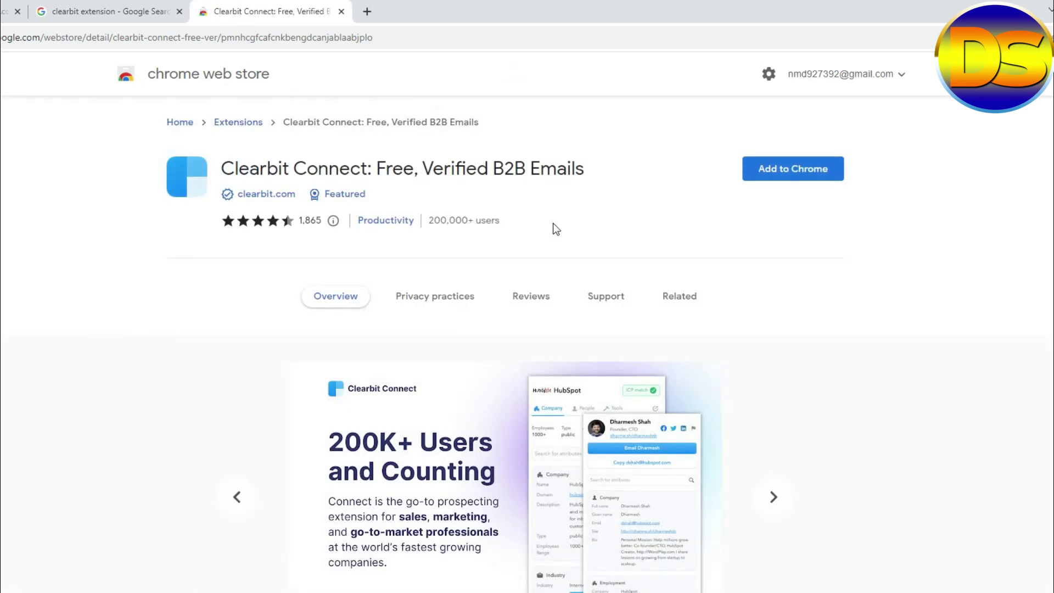
Add Clearbit Connect to Chrome and confirm the Add extension permission prompt.
left_click_drag(223, 166, 347, 160)
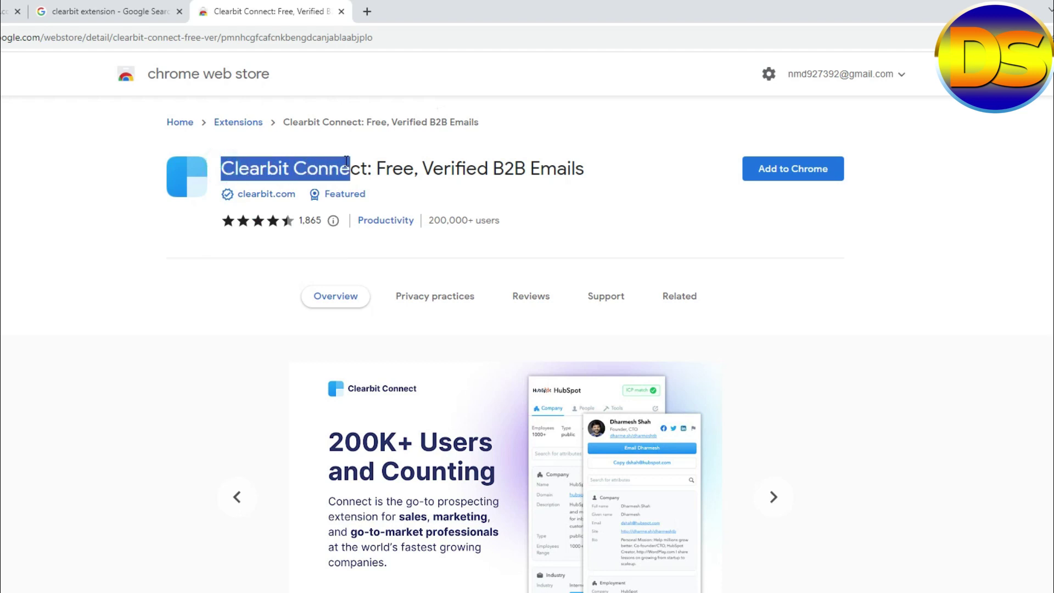
left_click(779, 169)
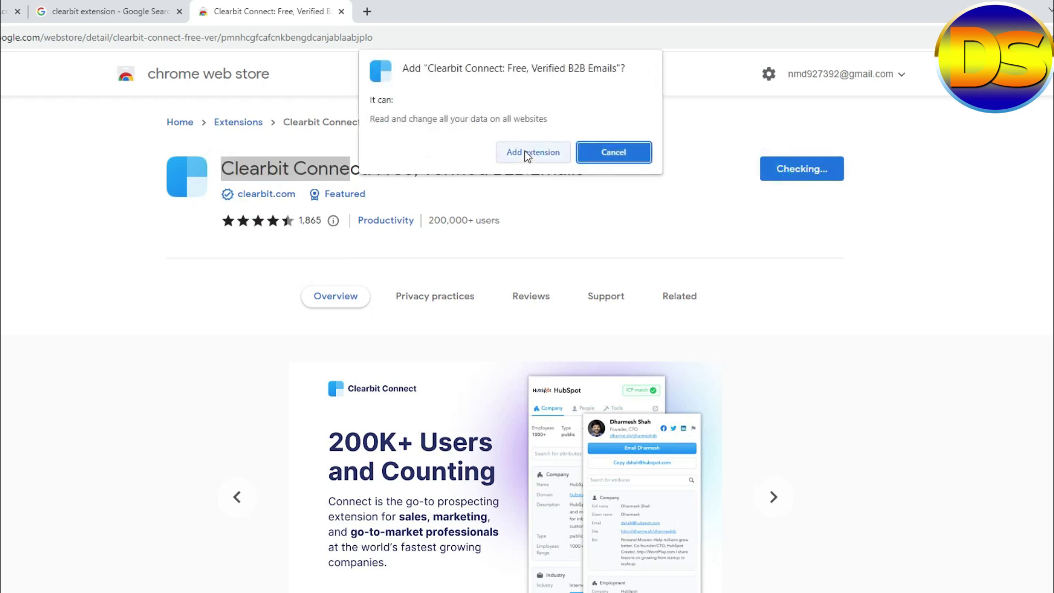
left_click(527, 153)
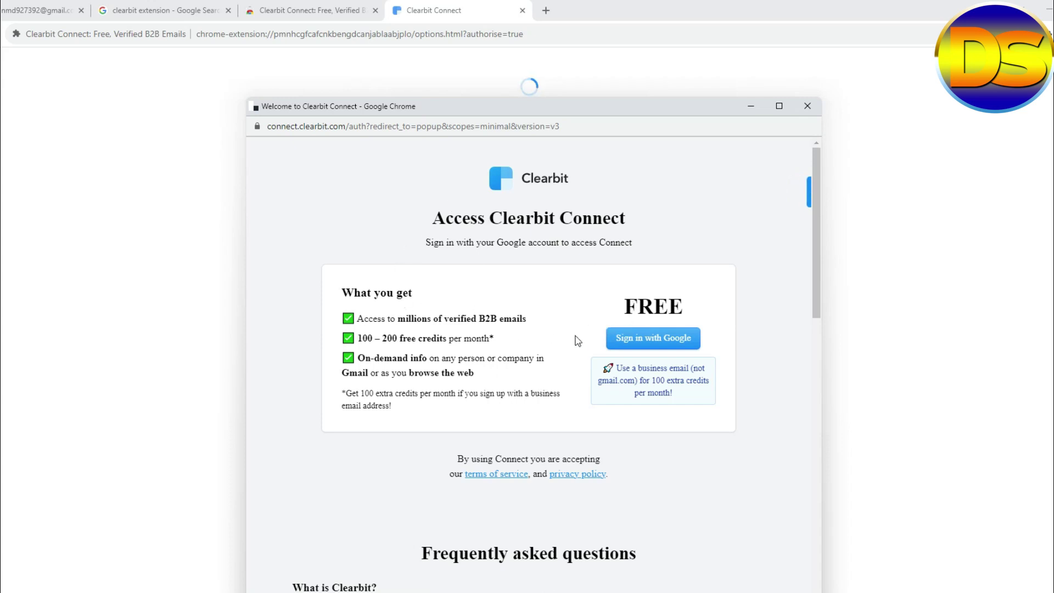
Sign in to Clearbit Connect with the Google account to reach the 'Thank you for installing Connect!' page.
scroll(571, 303, "down", 8)
scroll(582, 301, "up", 8)
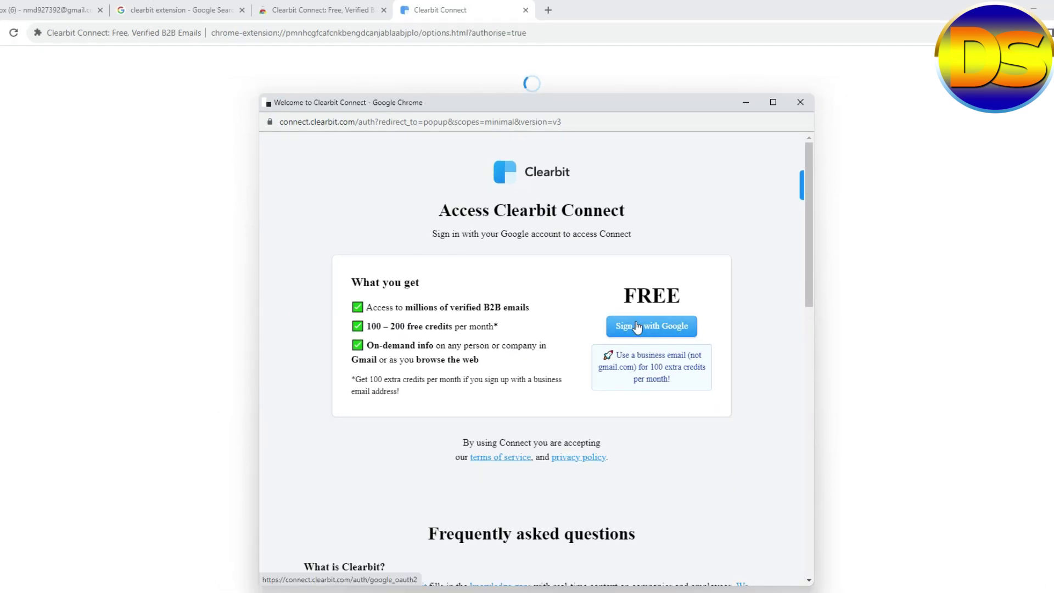
left_click(637, 327)
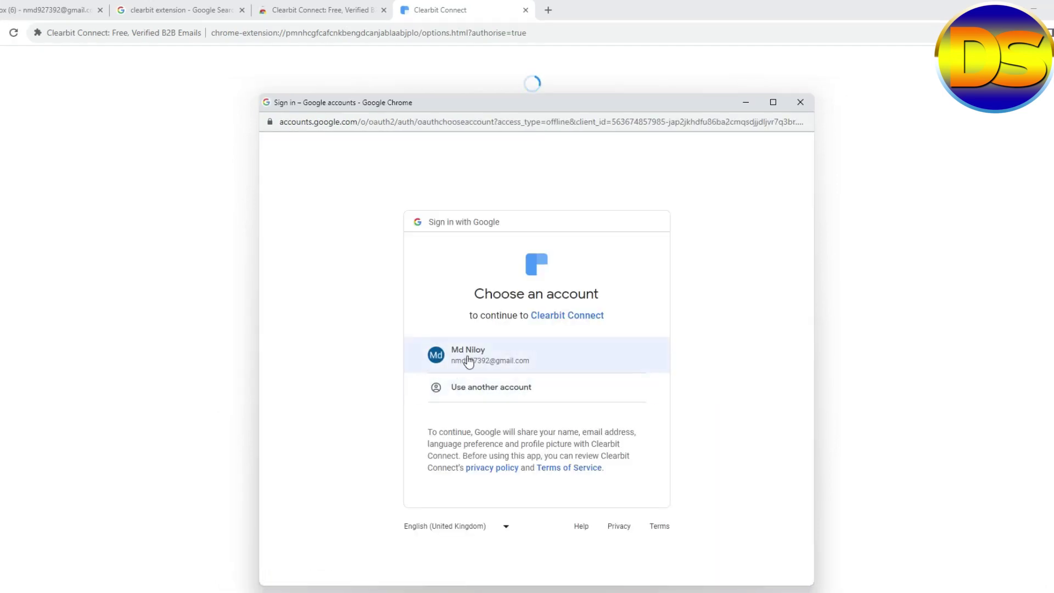
left_click(470, 361)
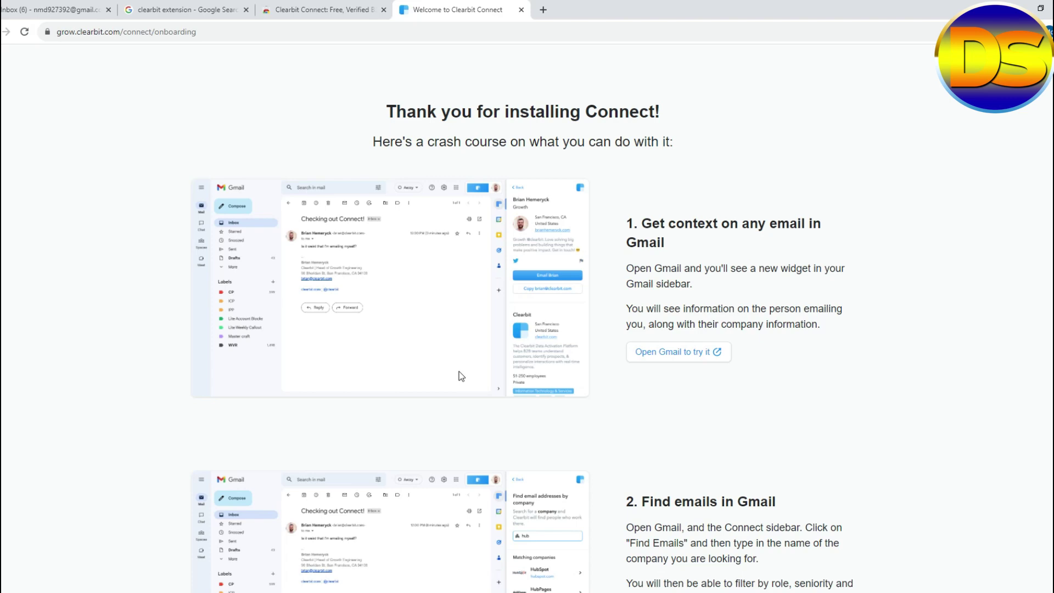
scroll(459, 373, "down", 7)
scroll(459, 378, "up", 7)
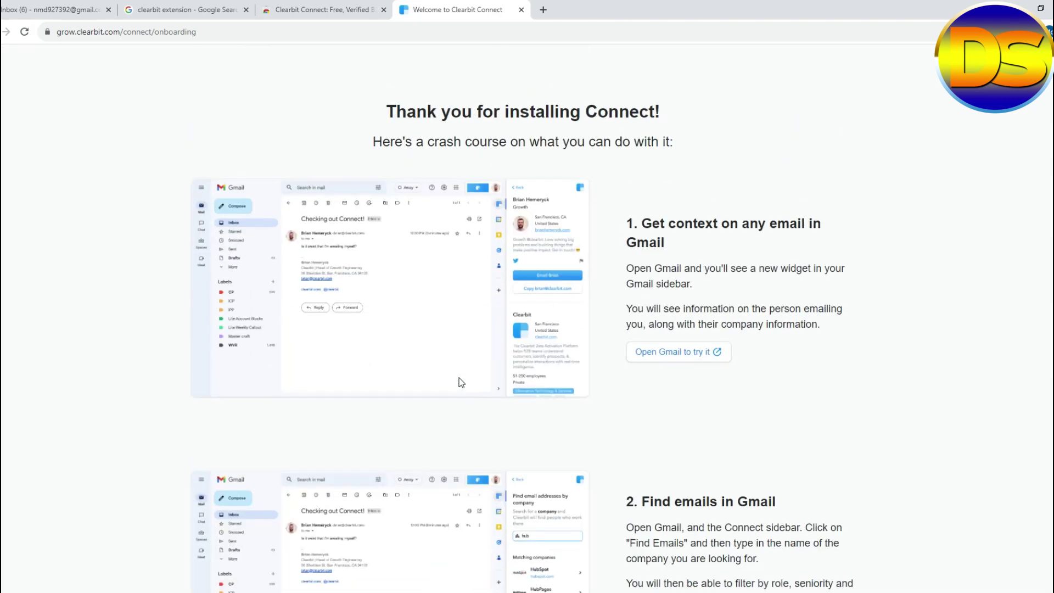
Reload the Gmail inbox so the extension loads, then open the Clearbit side panel.
left_click(46, 5)
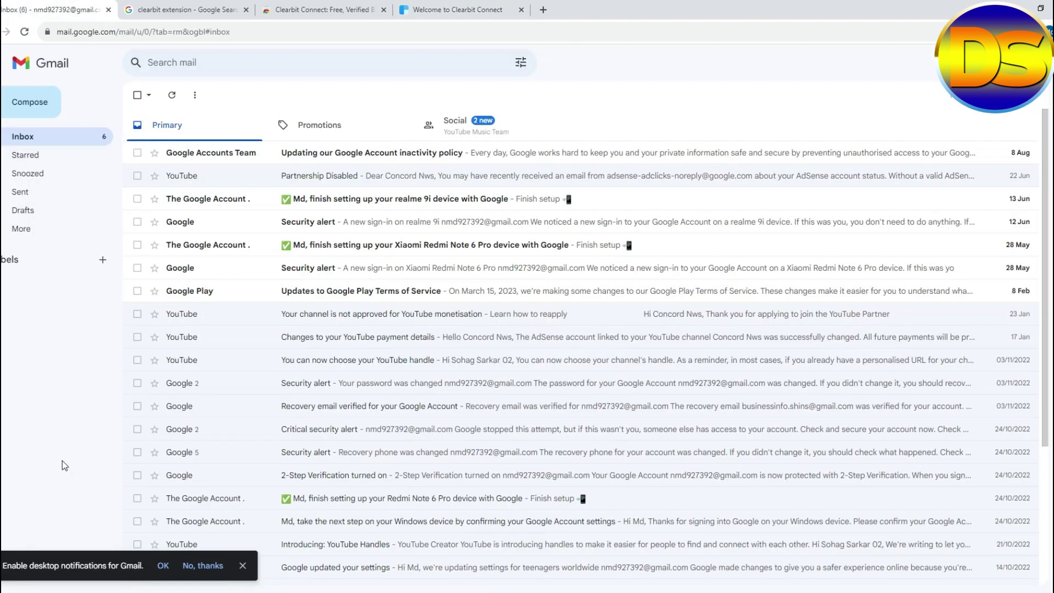
left_click(24, 31)
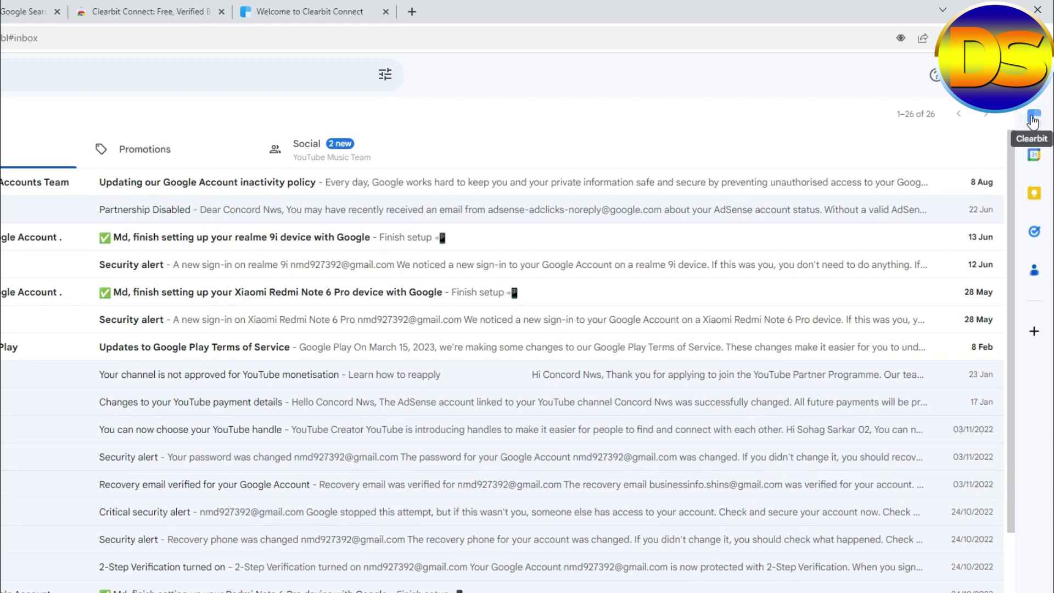
left_click(1034, 118)
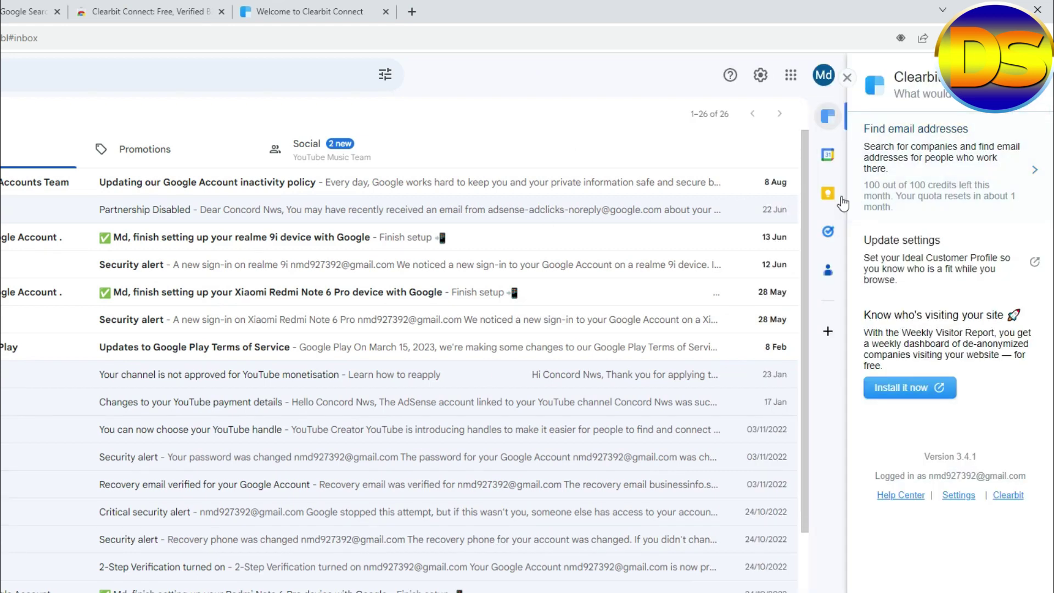
left_click(847, 77)
left_click(1033, 118)
In the Excel worksheet, widen columns B and C beside the Website list.
key("alt+Tab")
left_click(122, 479)
left_click(475, 296)
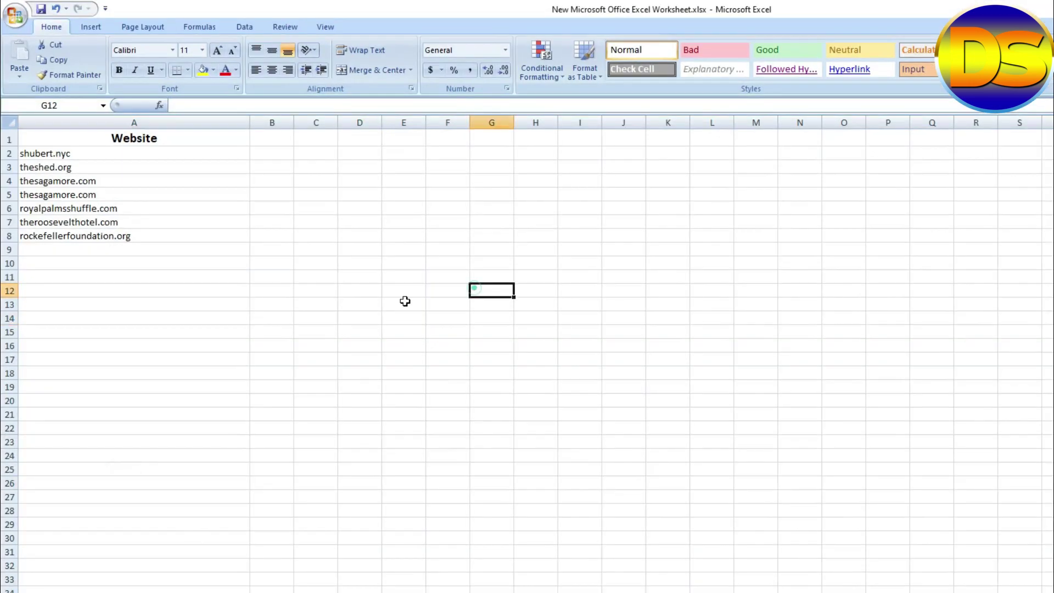
left_click_drag(294, 124, 473, 122)
left_click(580, 522)
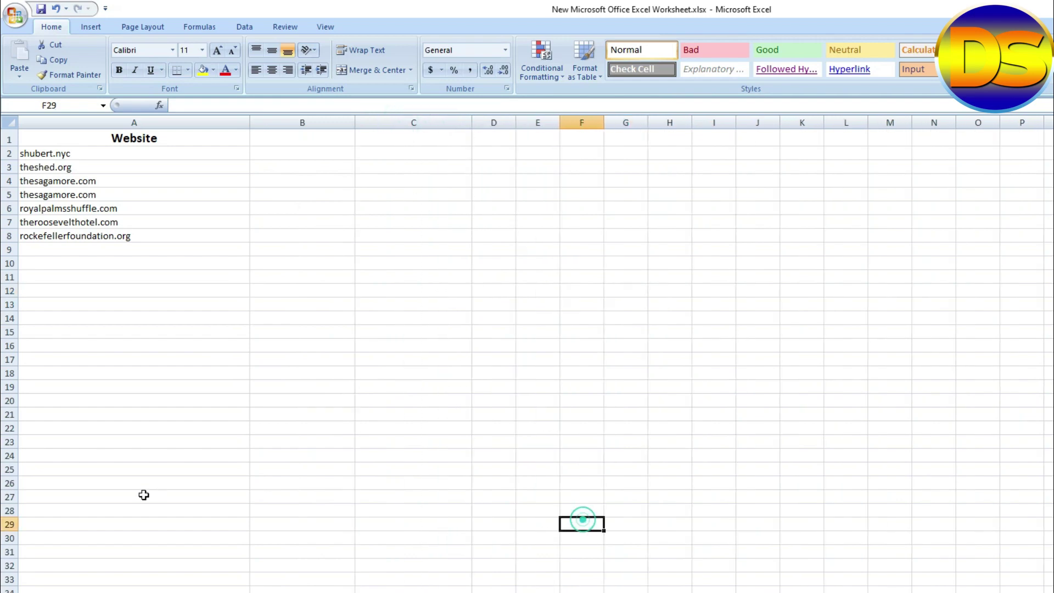
Copy shubert.nyc from cell A2 and return to Gmail in Chrome.
left_click(94, 159)
key("ctrl+c")
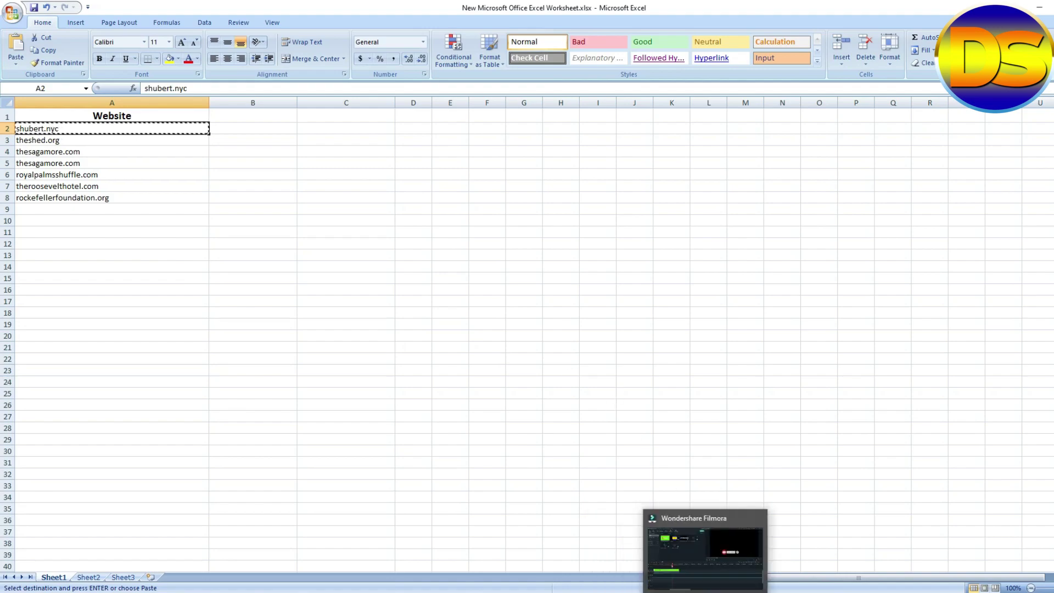
left_click(654, 571)
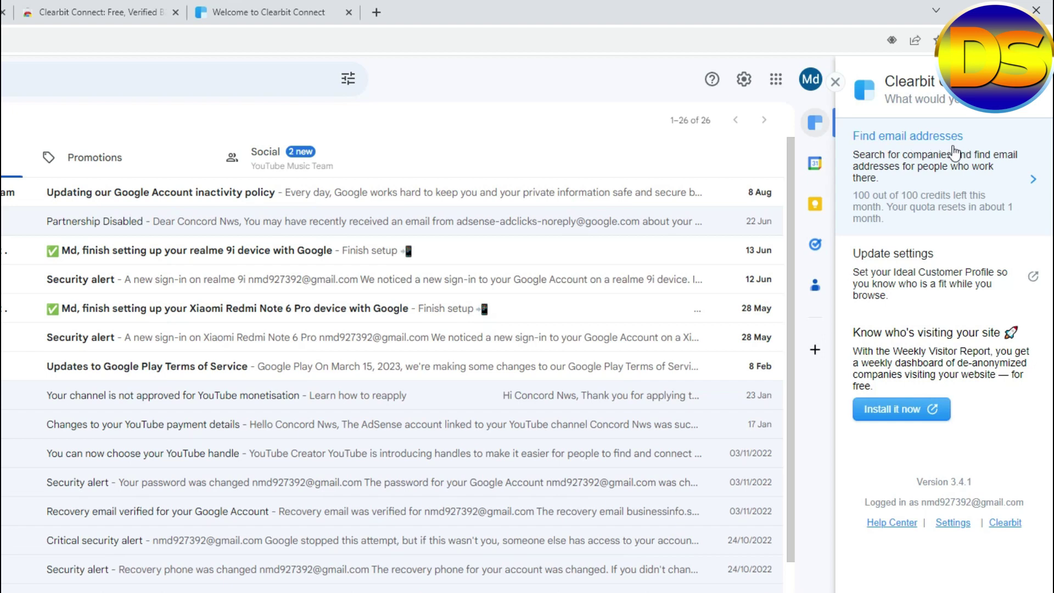
Paste shubert.nyc into Clearbit's company search and browse The Shubert Organization's matching people.
left_click(902, 162)
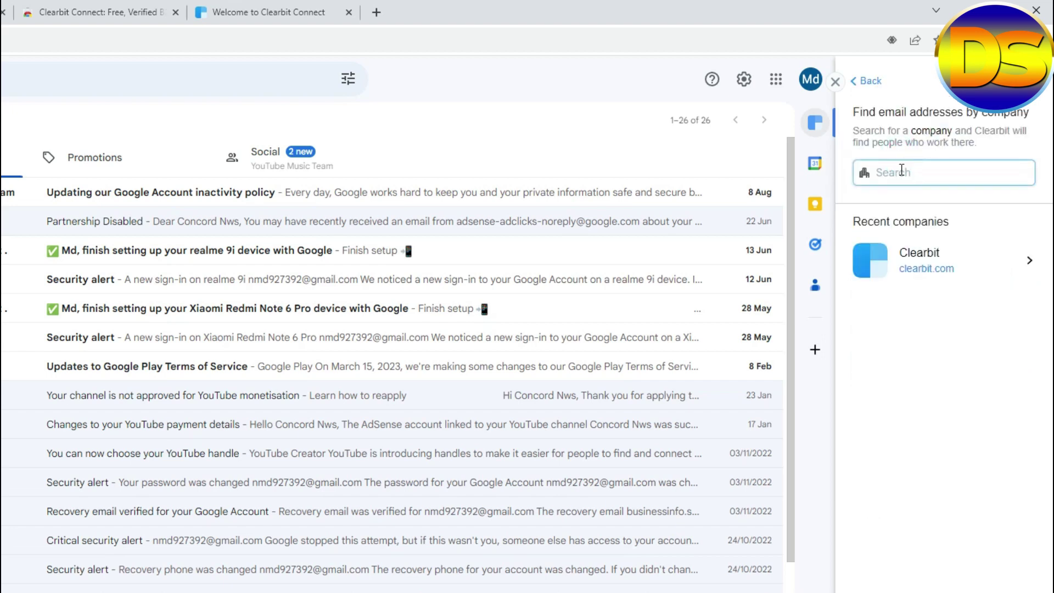
key("ctrl+v")
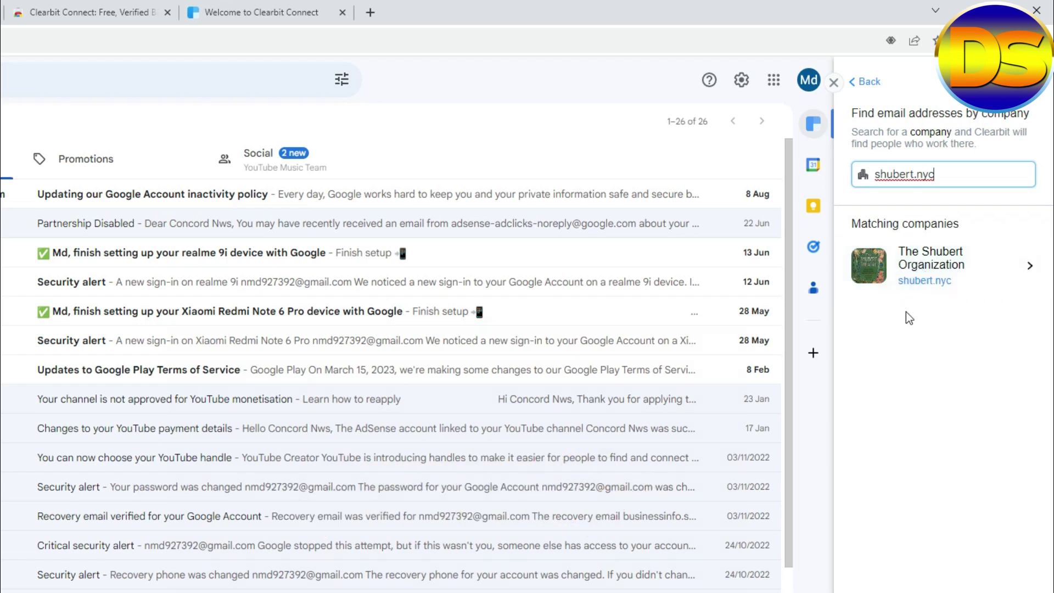
left_click(920, 267)
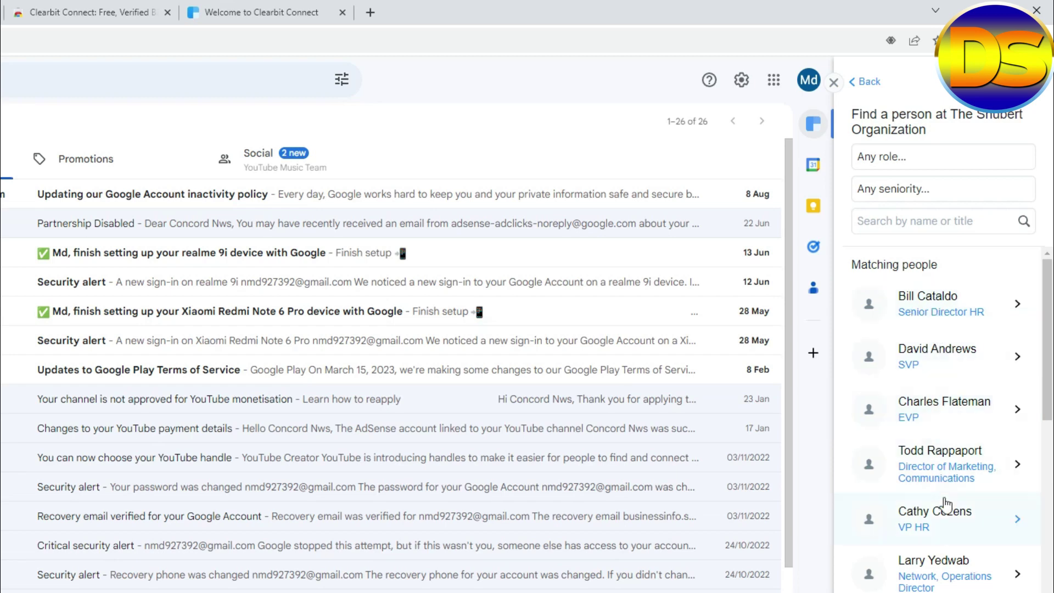
scroll(940, 497, "down", 1)
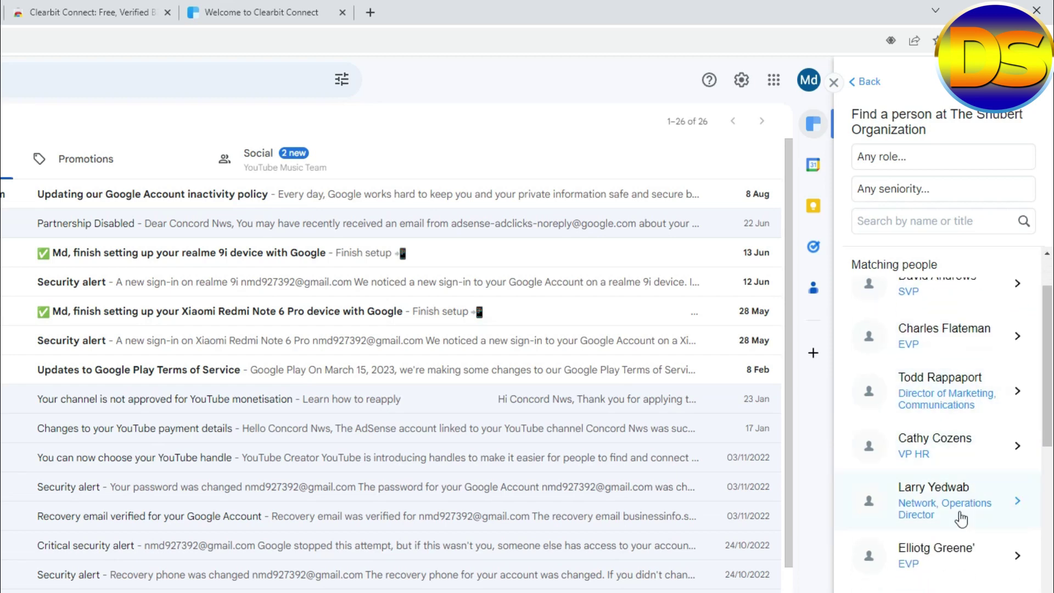
scroll(955, 532, "down", 4)
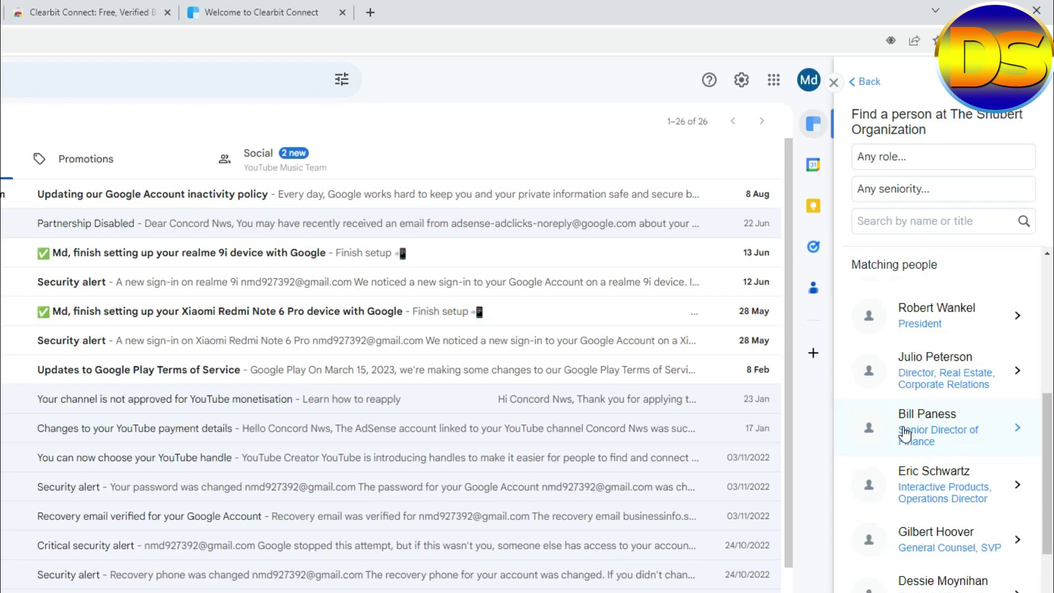
scroll(944, 521, "down", 4)
scroll(941, 530, "down", 1)
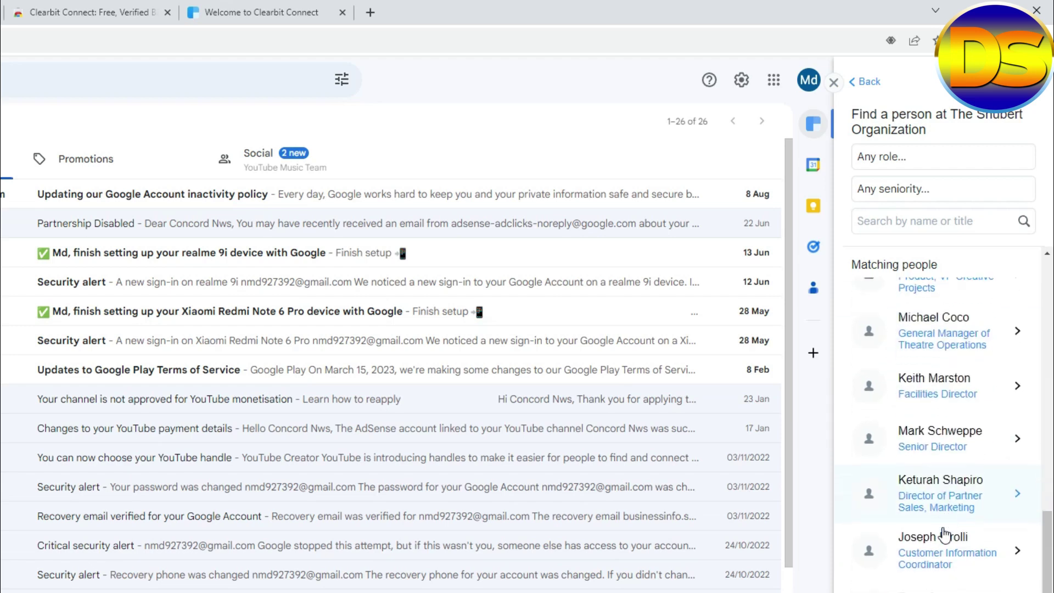
scroll(944, 533, "up", 6)
scroll(944, 532, "up", 4)
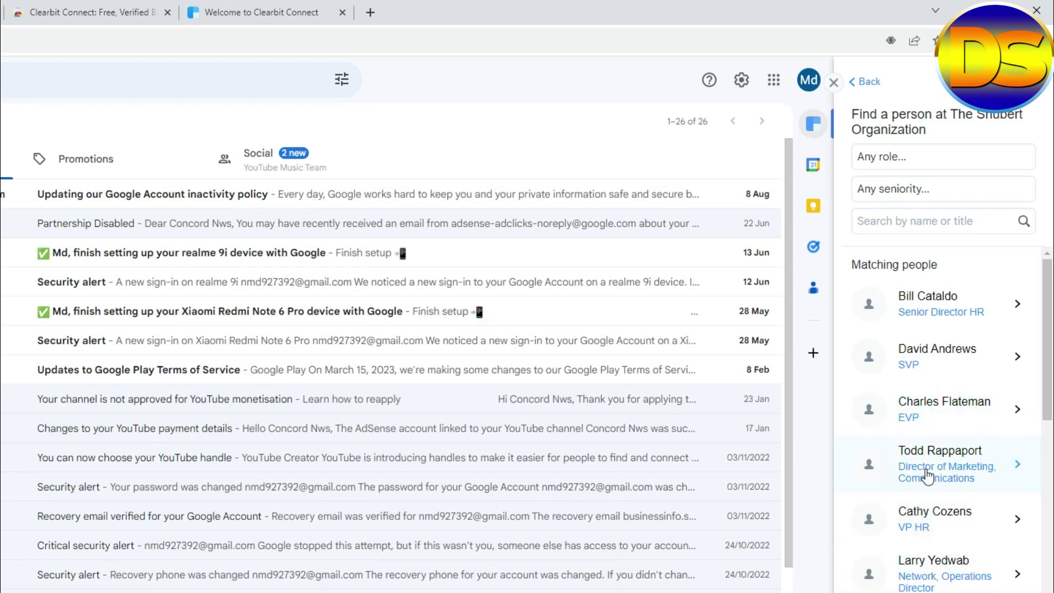
Reveal the Shubert marketing and communications director's e-mail for 1 credit and copy it.
left_click(927, 452)
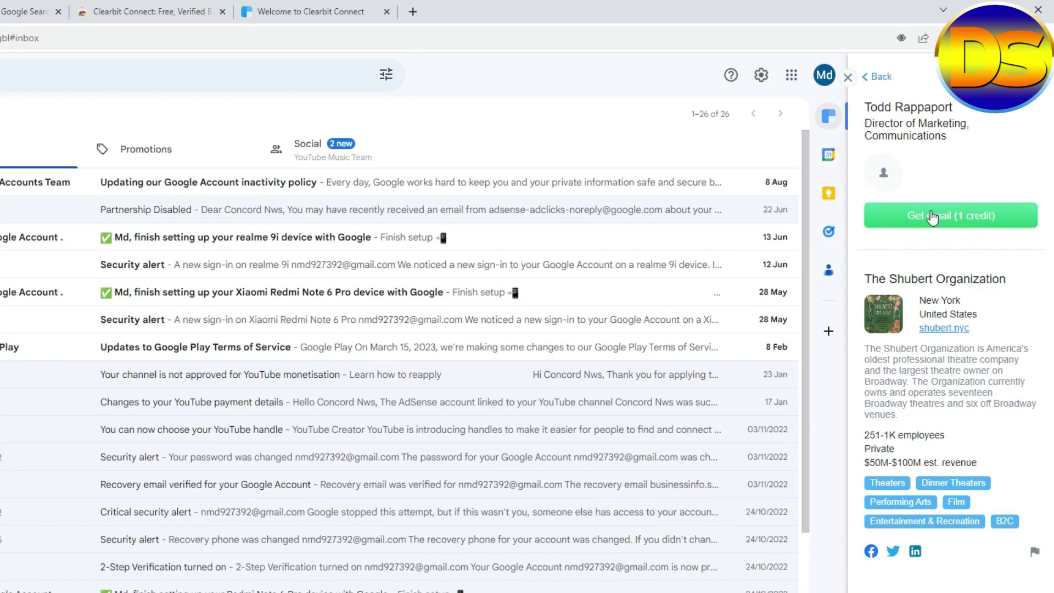
left_click(920, 216)
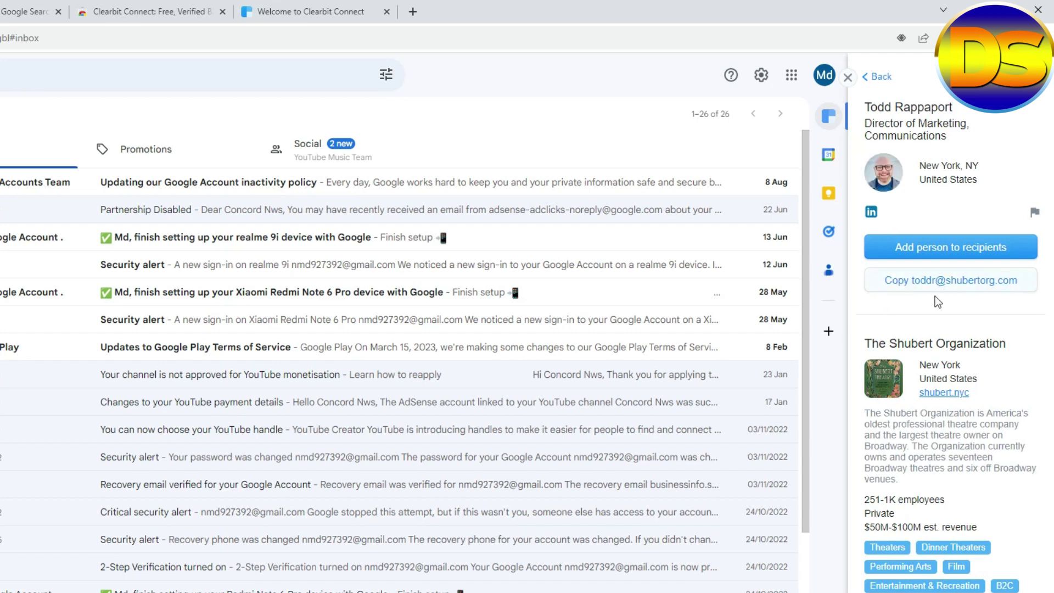
left_click(897, 287)
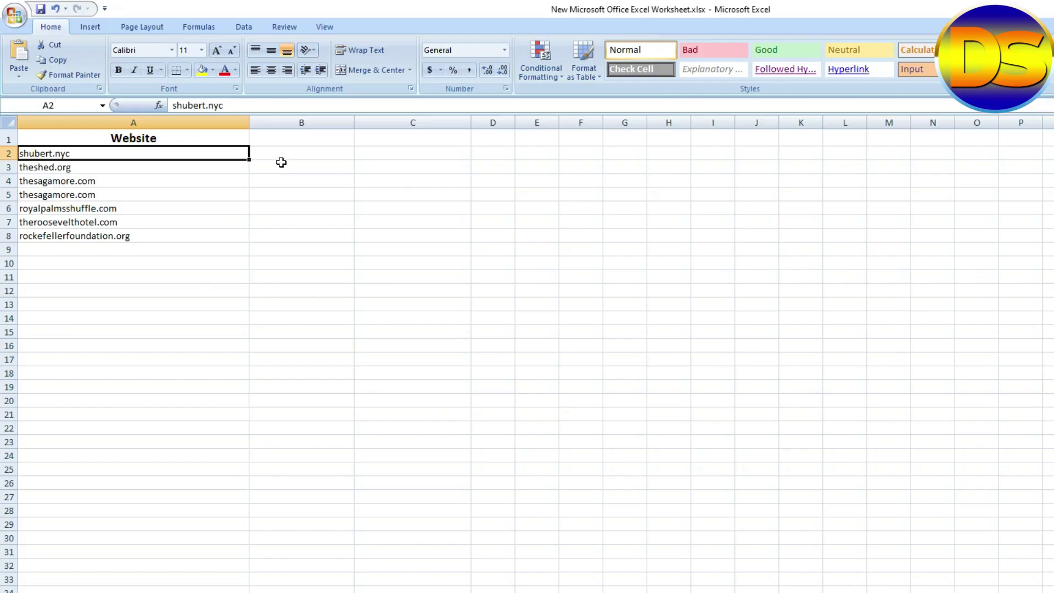
Paste the e-mail into Excel cell B2, then select the contact's name in the Clearbit card.
left_click(281, 154)
double_click(282, 154)
key("ctrl+v")
left_click(413, 396)
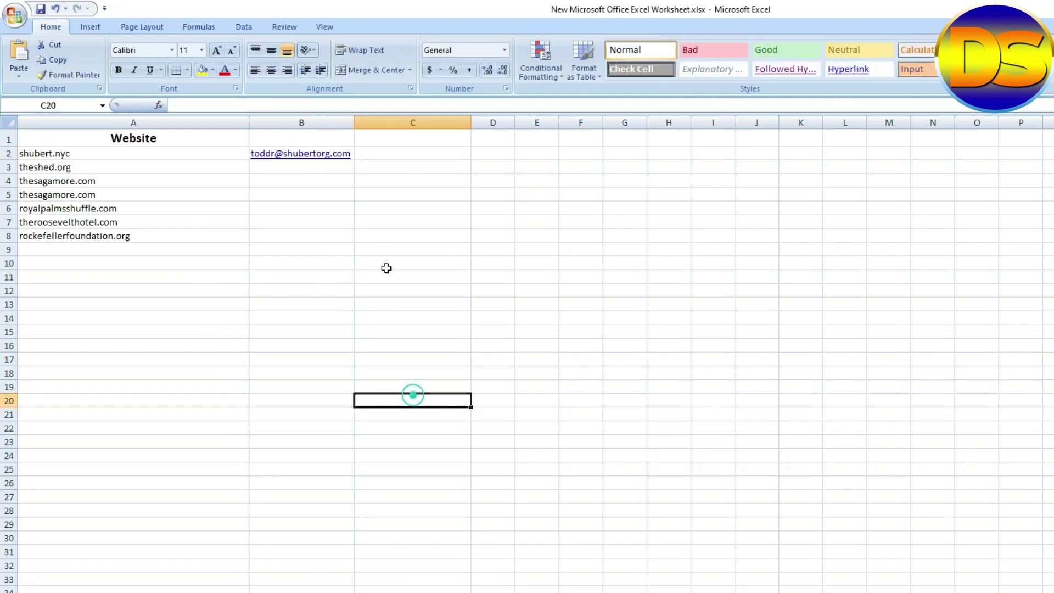
left_click(370, 154)
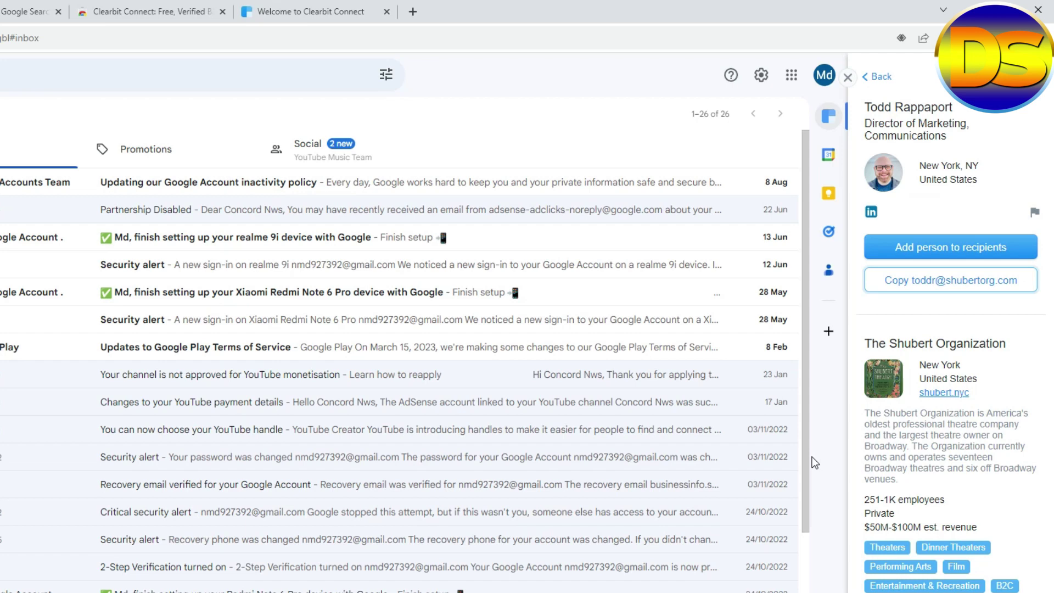
left_click_drag(866, 102, 953, 110)
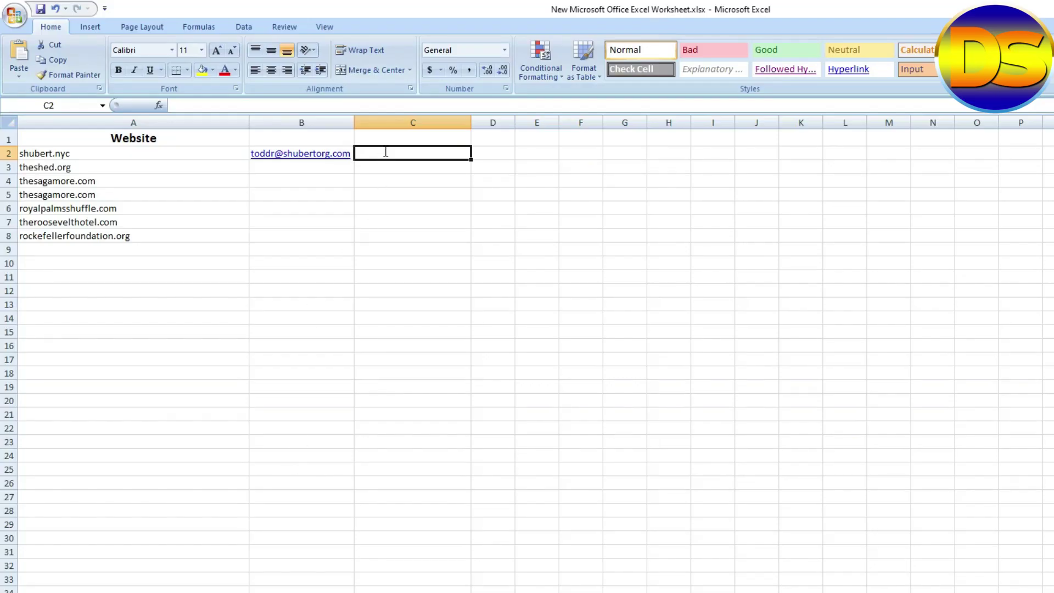
Enter the contact's name in C2 and paste the title Director of Marketing, Communications into D2.
left_click(417, 345)
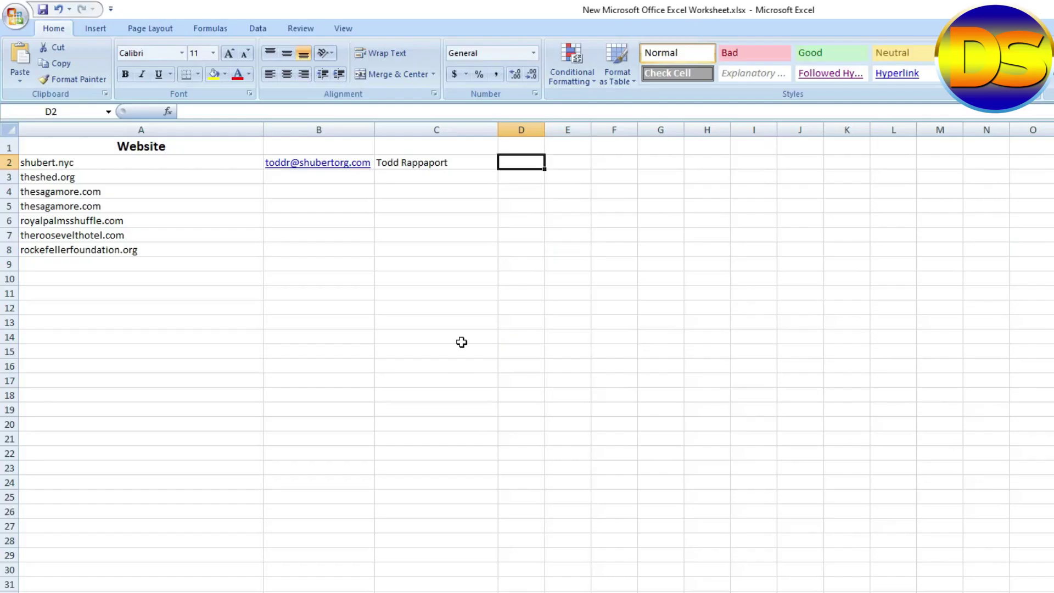
key("ctrl+v")
left_click(549, 396)
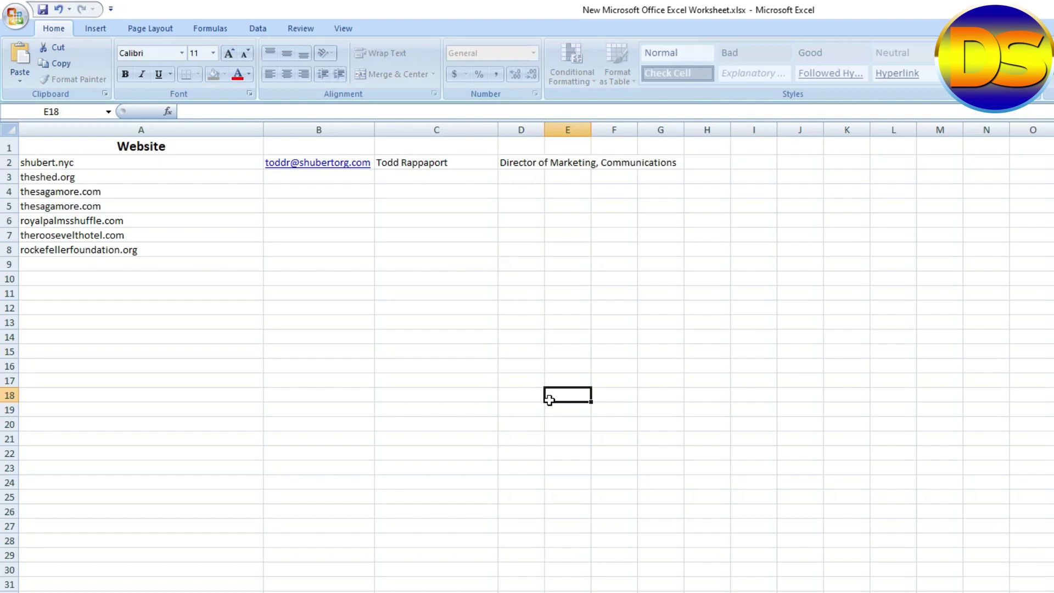
Widen column D to show the full title and check the C2 and D2 entries.
left_click_drag(545, 130, 730, 130)
left_click(729, 368)
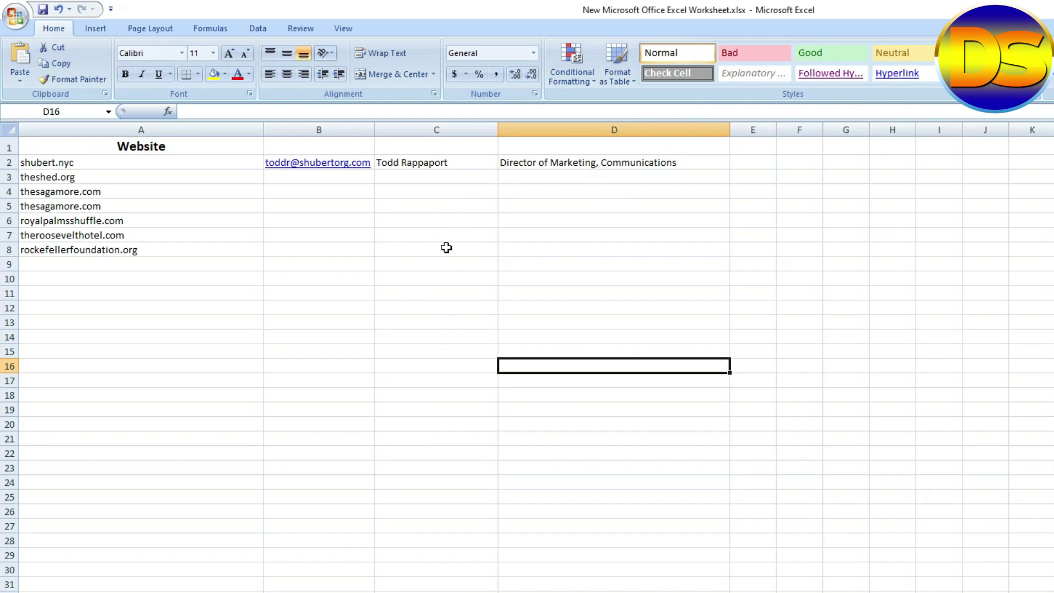
left_click(580, 166)
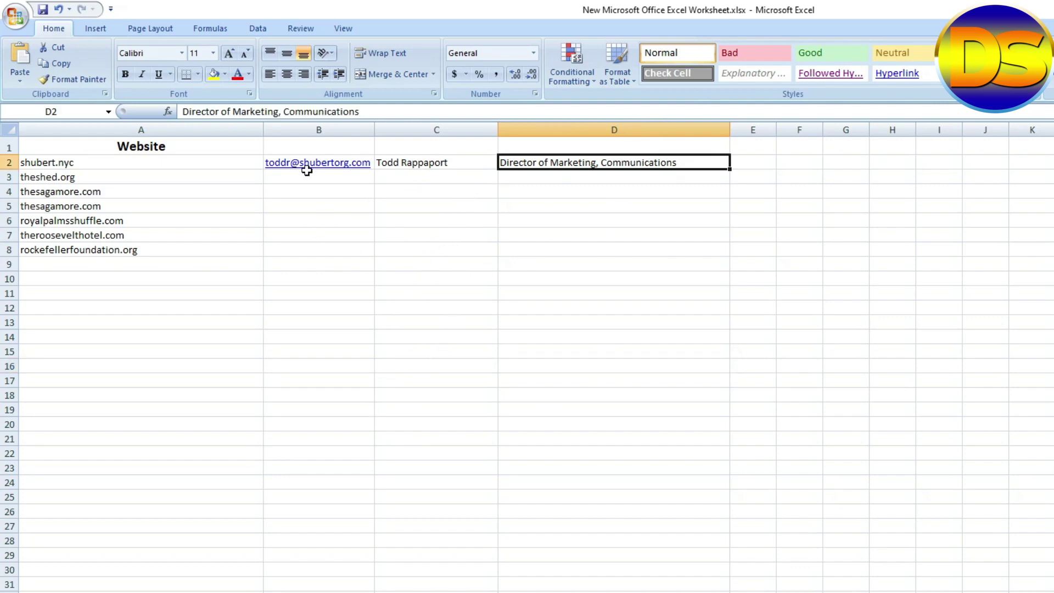
left_click(432, 163)
left_click(554, 161)
Go back to The Shubert Organization's people list in the Clearbit panel.
key("alt+Tab")
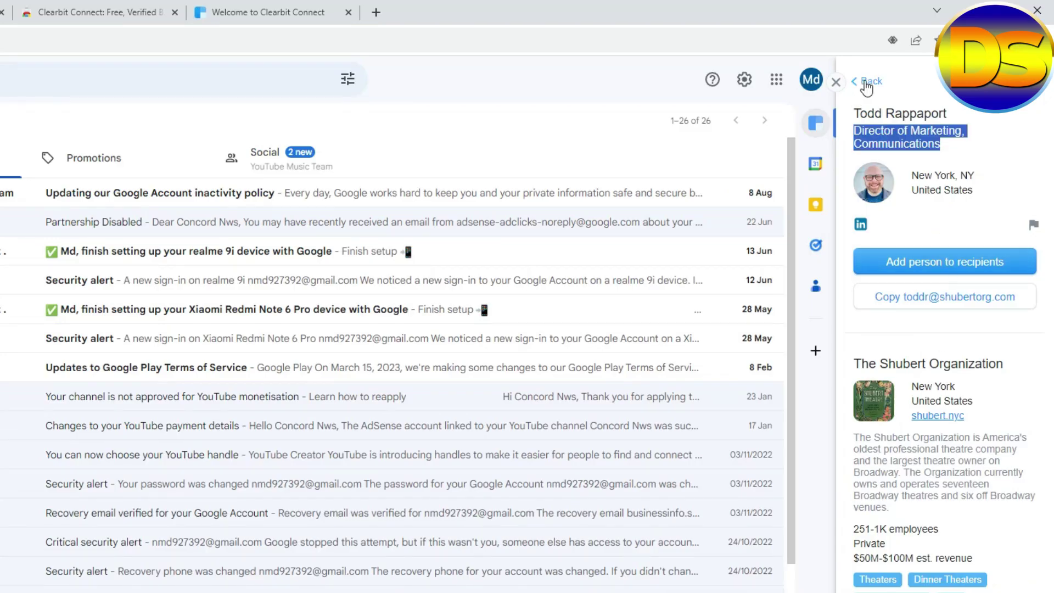
left_click(868, 82)
scroll(930, 472, "down", 5)
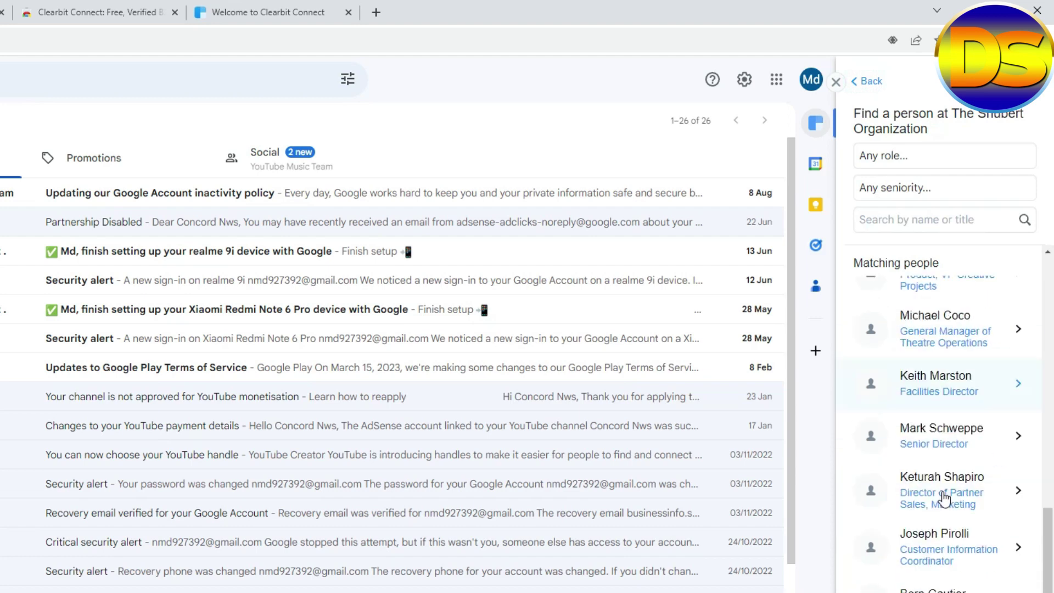
scroll(939, 510, "up", 5)
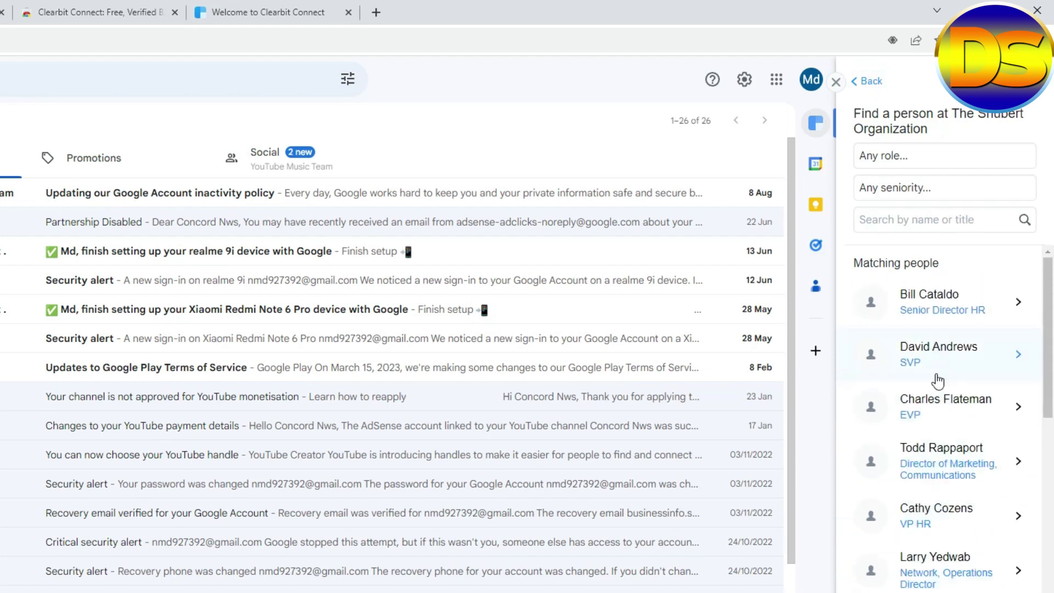
Copy royalpalmsshuffle.com from Excel cell A6 and switch back to the browser.
key("alt+Tab")
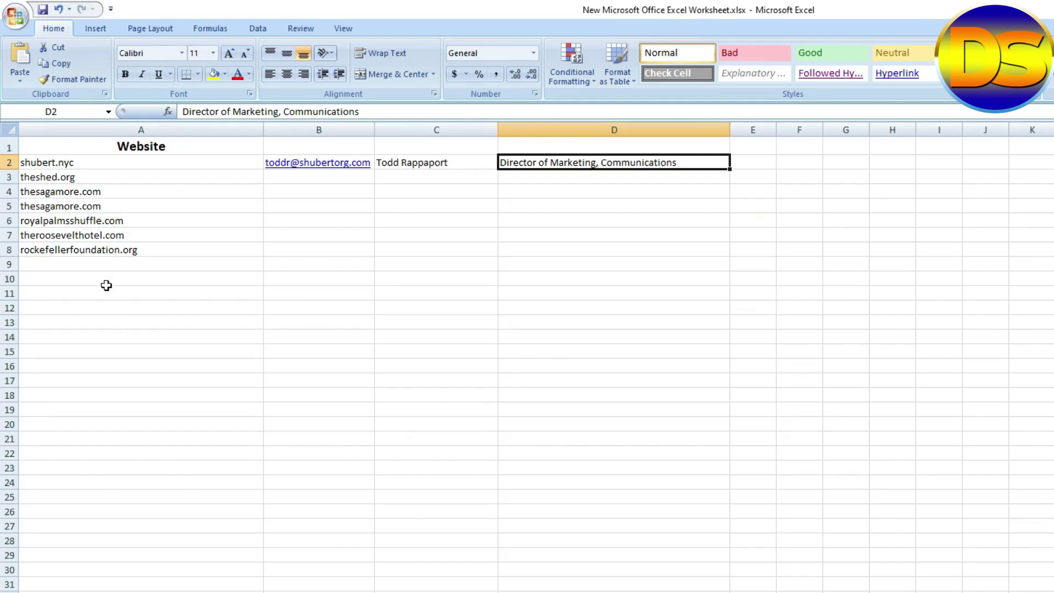
left_click(133, 221)
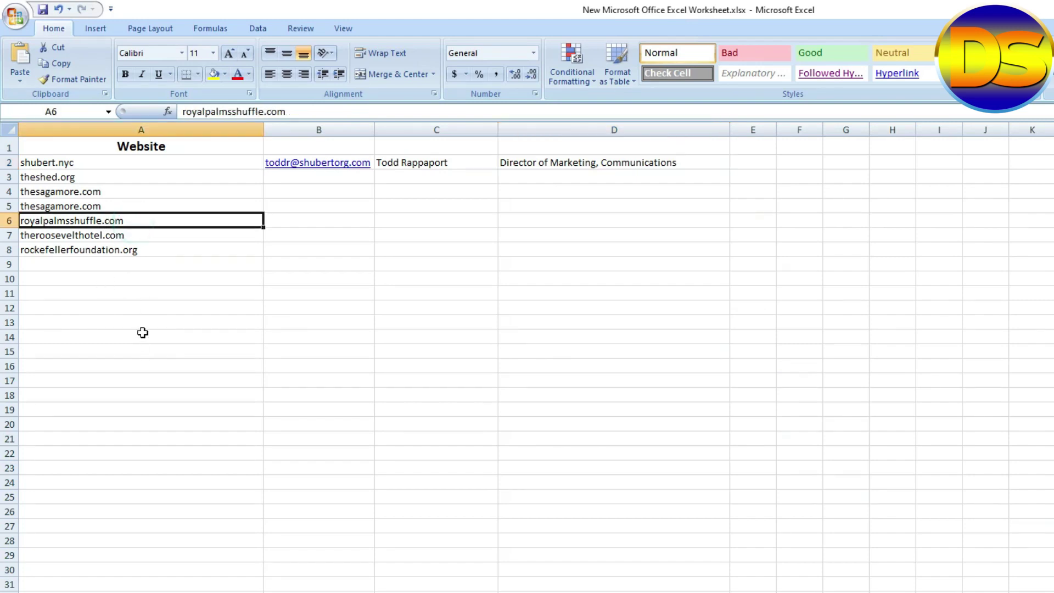
key("ctrl+c")
key("alt+Tab")
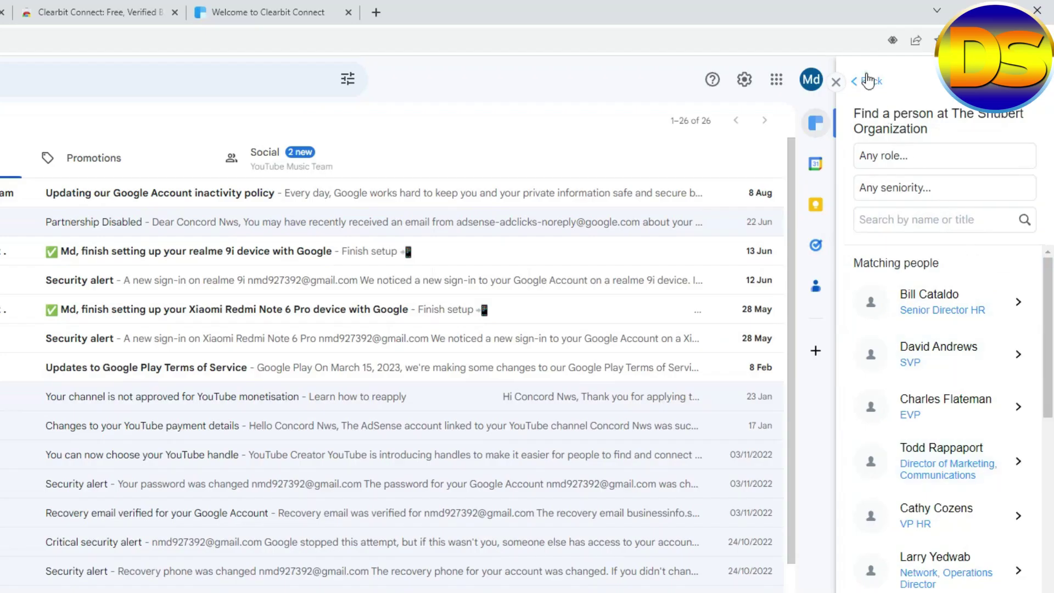
Search Clearbit for royalpalmsshuffle.com and list the people who work at Royal Palms.
left_click(868, 81)
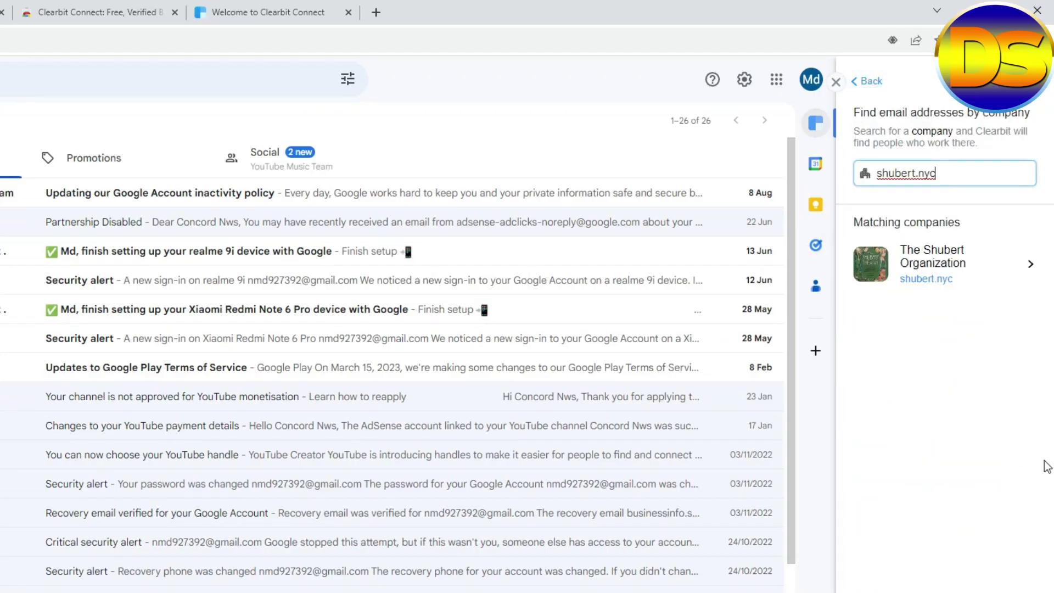
left_click(868, 81)
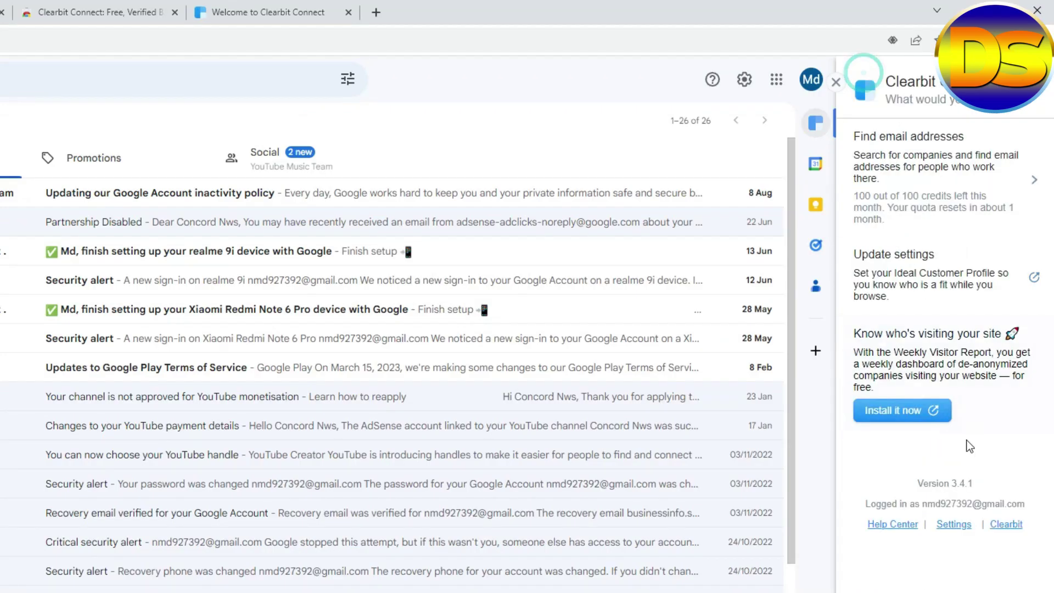
left_click(912, 162)
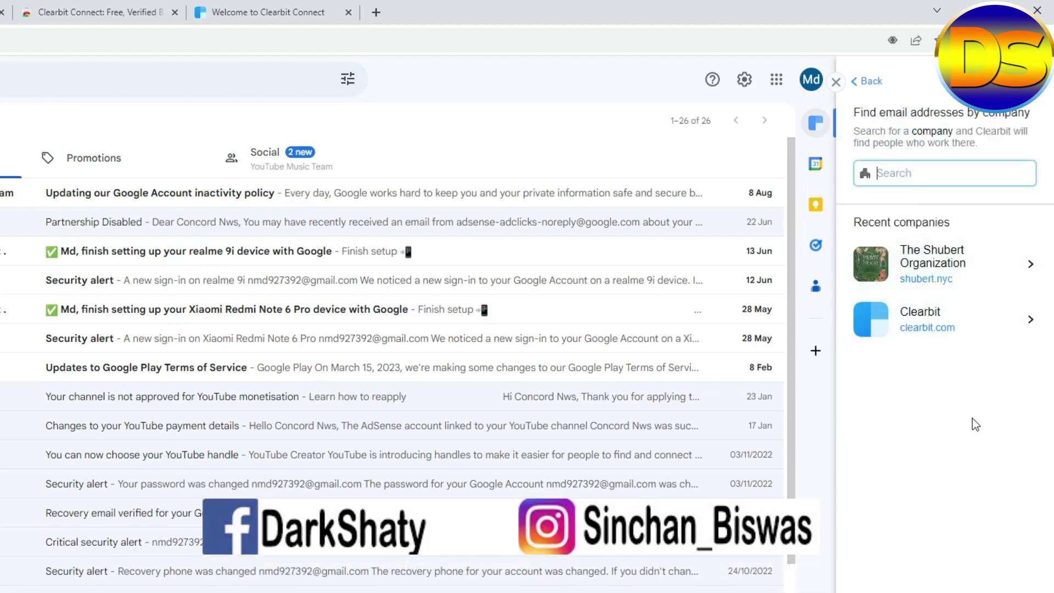
key("ctrl+v")
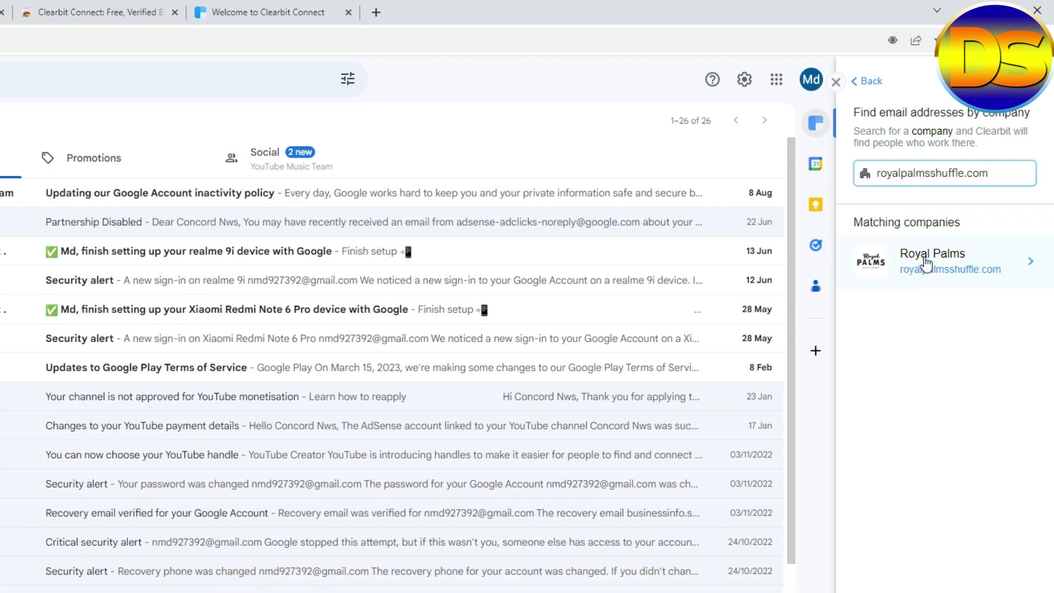
left_click(922, 269)
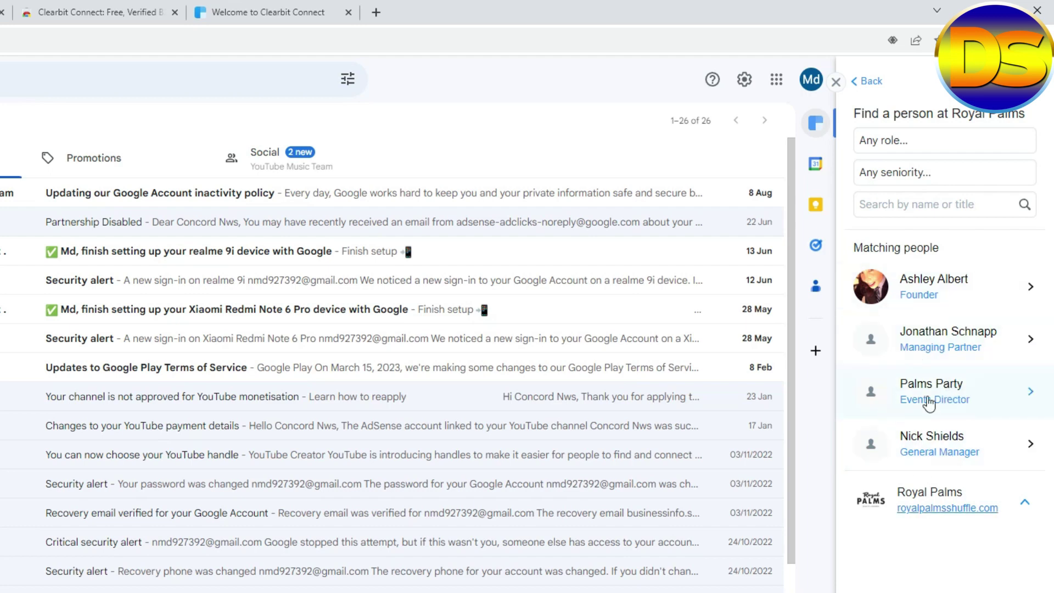
Reveal the Royal Palms Events Director's e-mail address and copy it.
left_click(933, 396)
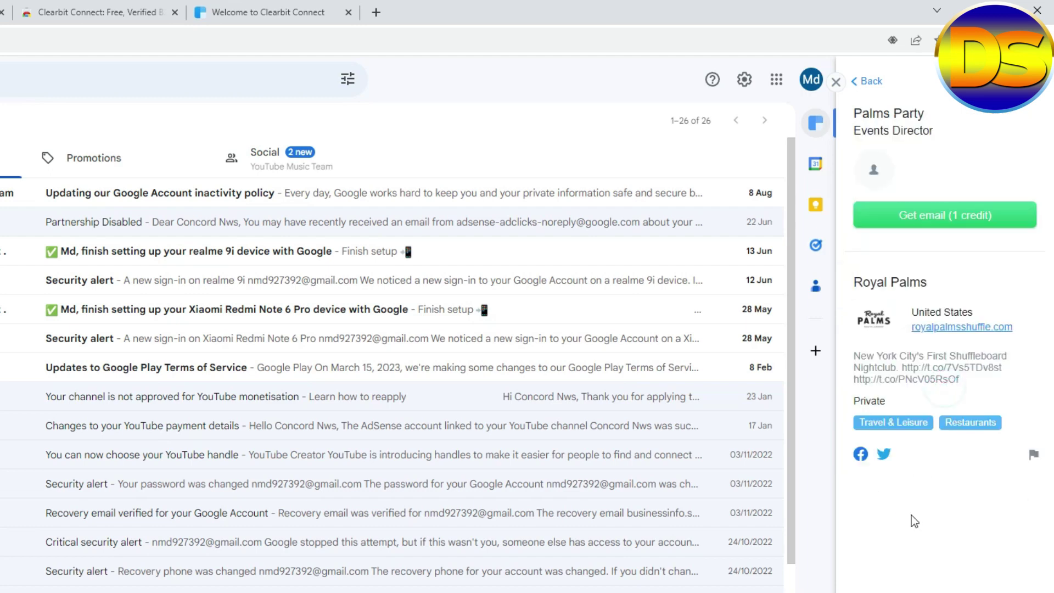
left_click(904, 214)
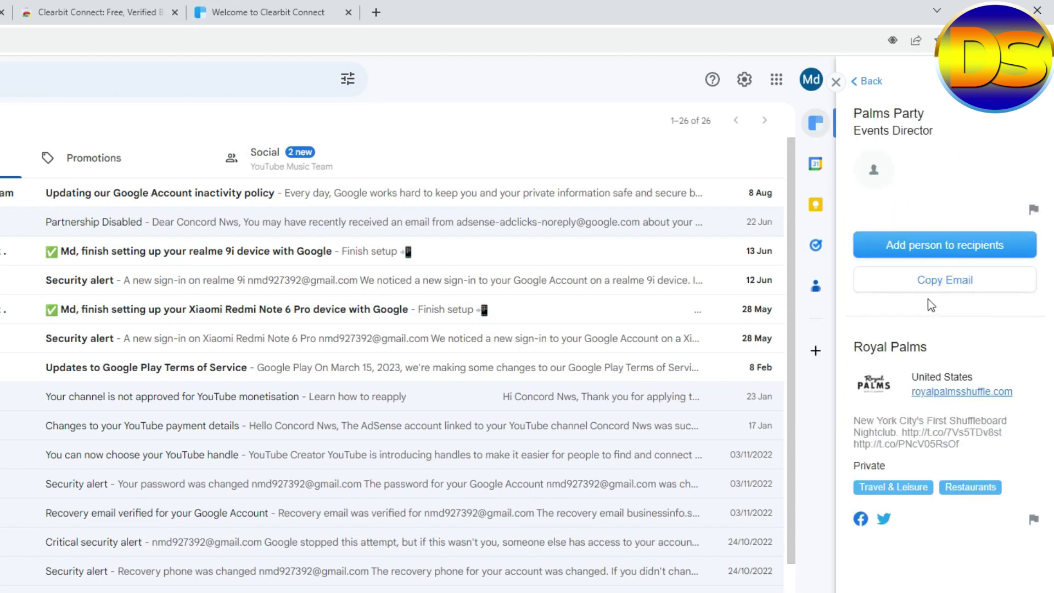
left_click(934, 281)
left_click(929, 286)
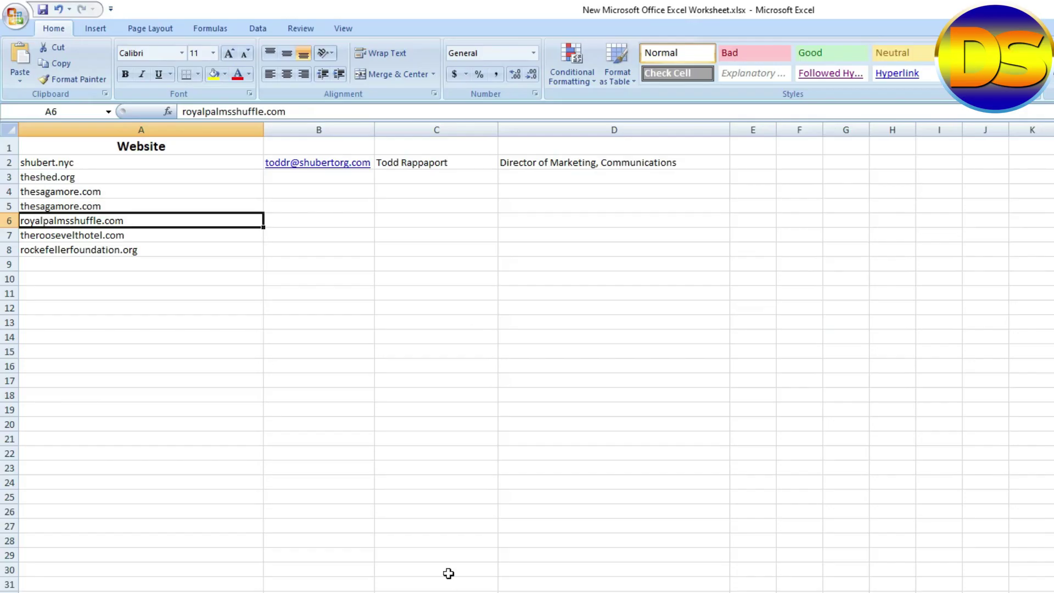
Paste the Royal Palms Events Director's e-mail into B6, then copy rockefellerfoundation.org from A8.
left_click(291, 219)
key("ctrl+v")
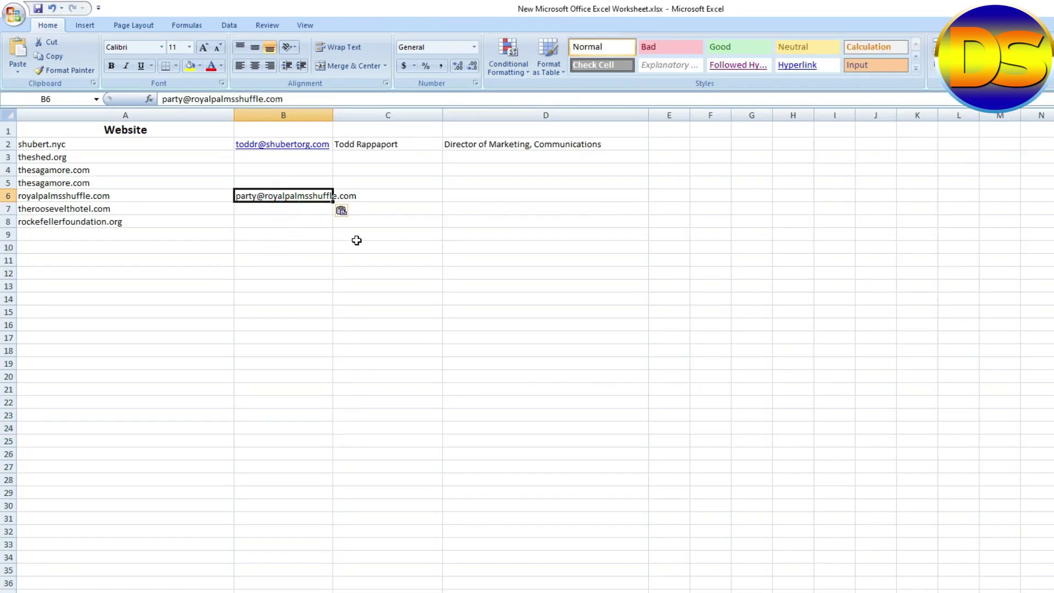
left_click(251, 336)
left_click(438, 387)
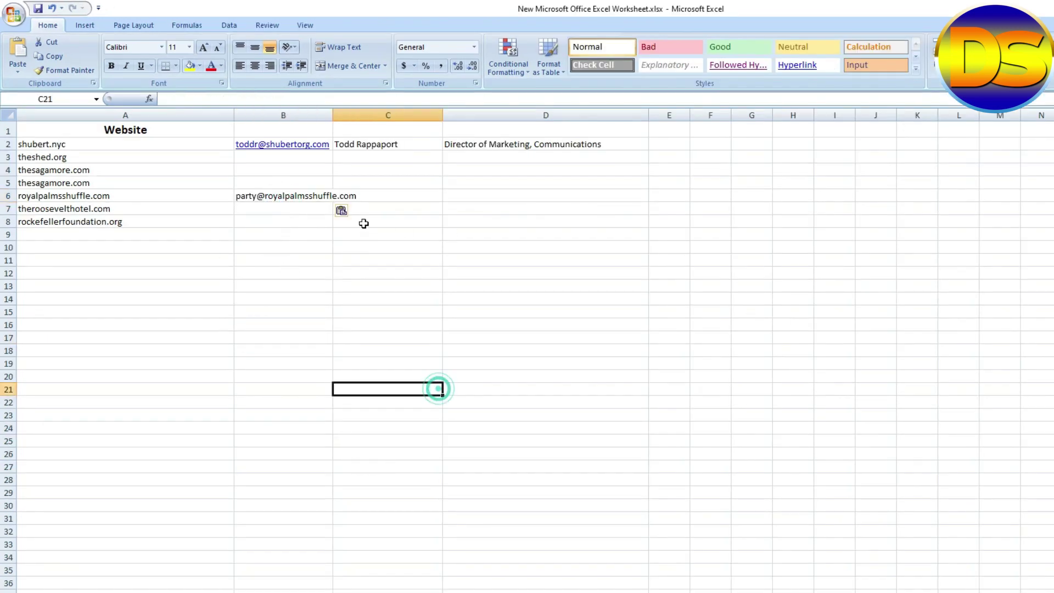
left_click(371, 192)
left_click(148, 223)
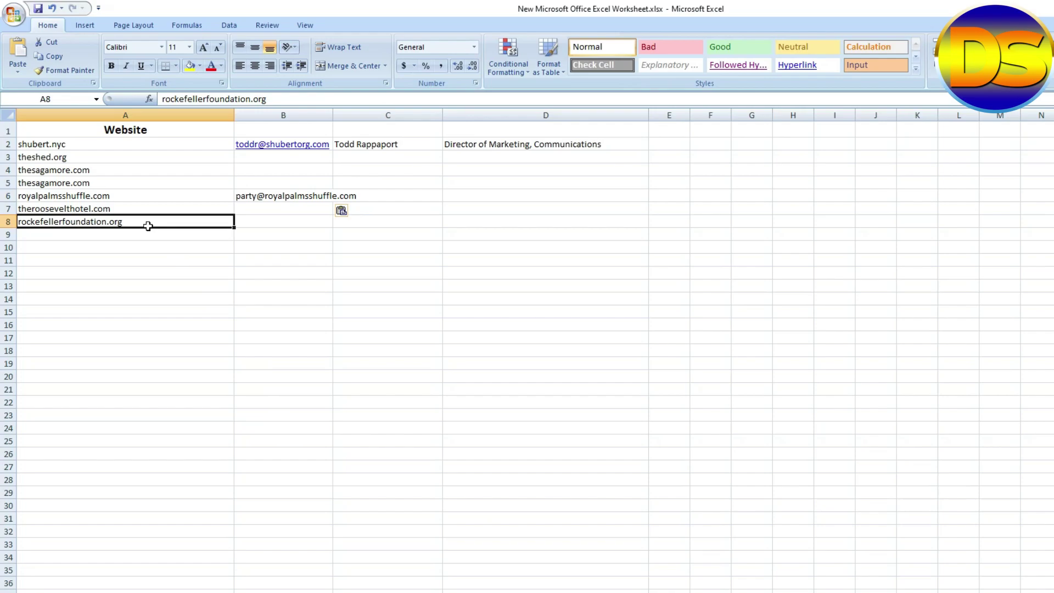
key("ctrl+c")
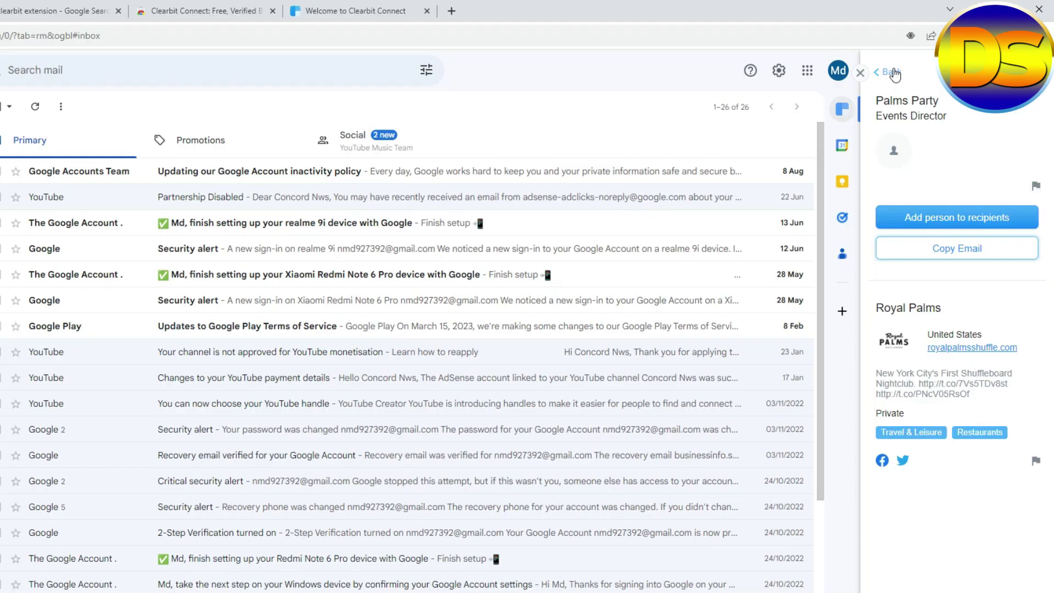
Return to Clearbit Connect's start page and search for rockefellerfoundation.org under Find email addresses.
left_click(893, 73)
left_click(890, 74)
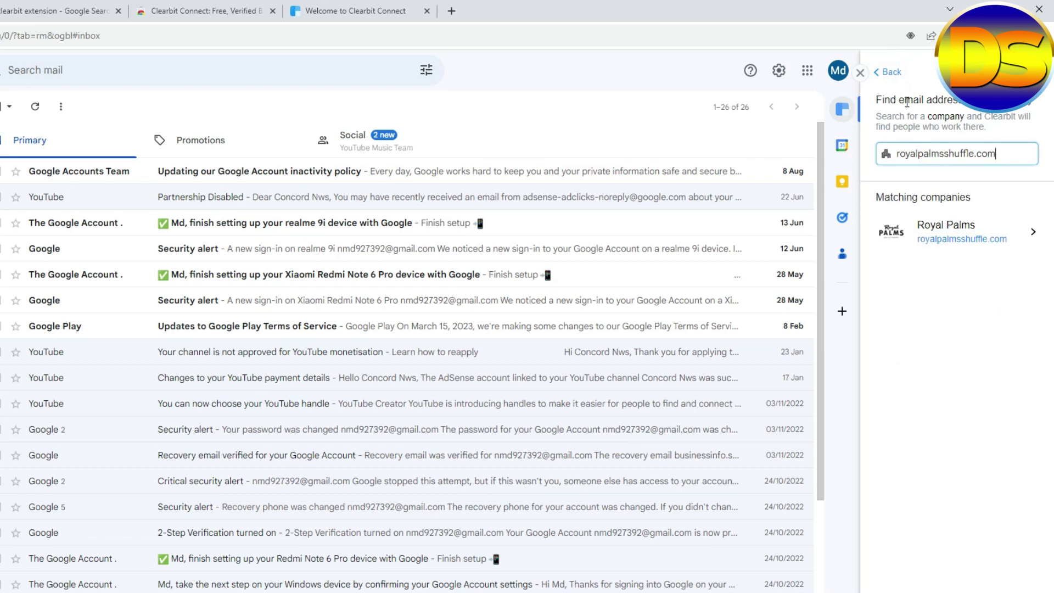
left_click(890, 72)
left_click(928, 142)
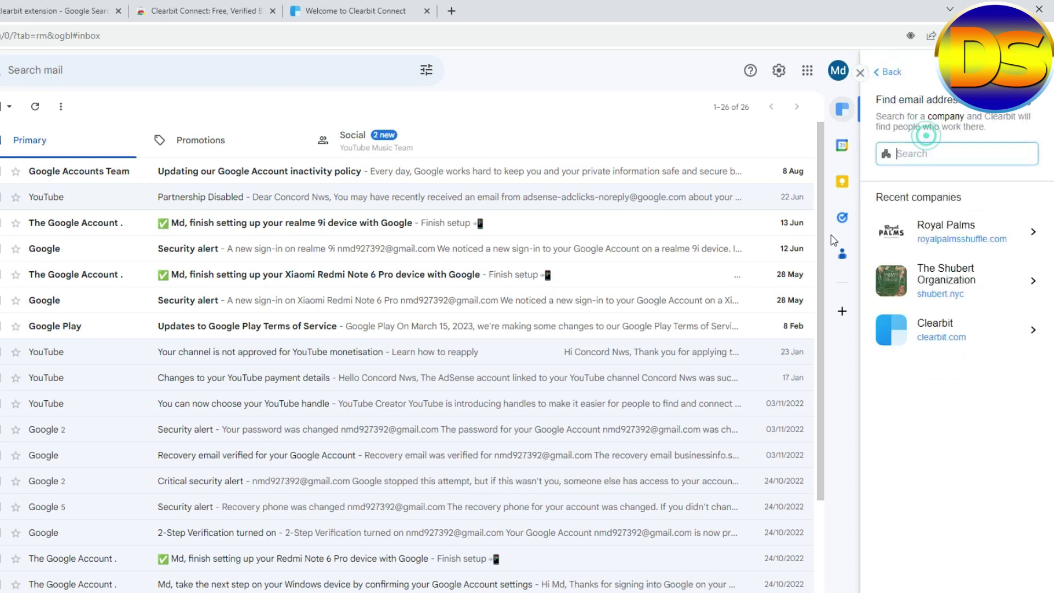
key("ctrl+v")
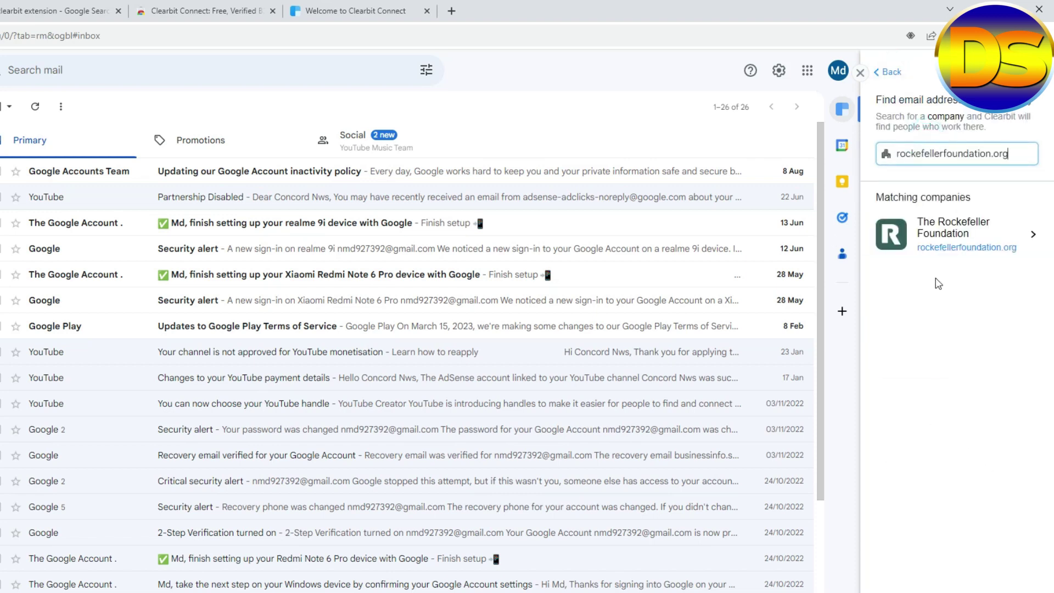
Open The Rockefeller Foundation and review its matching people and job titles, such as CFO and CIO.
left_click(935, 233)
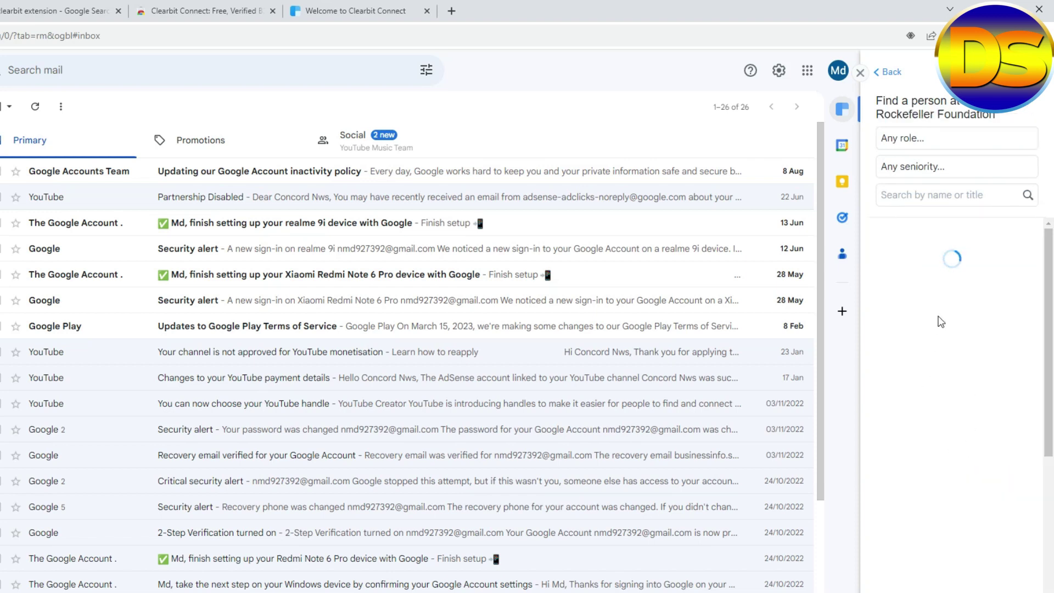
scroll(975, 483, "down", 10)
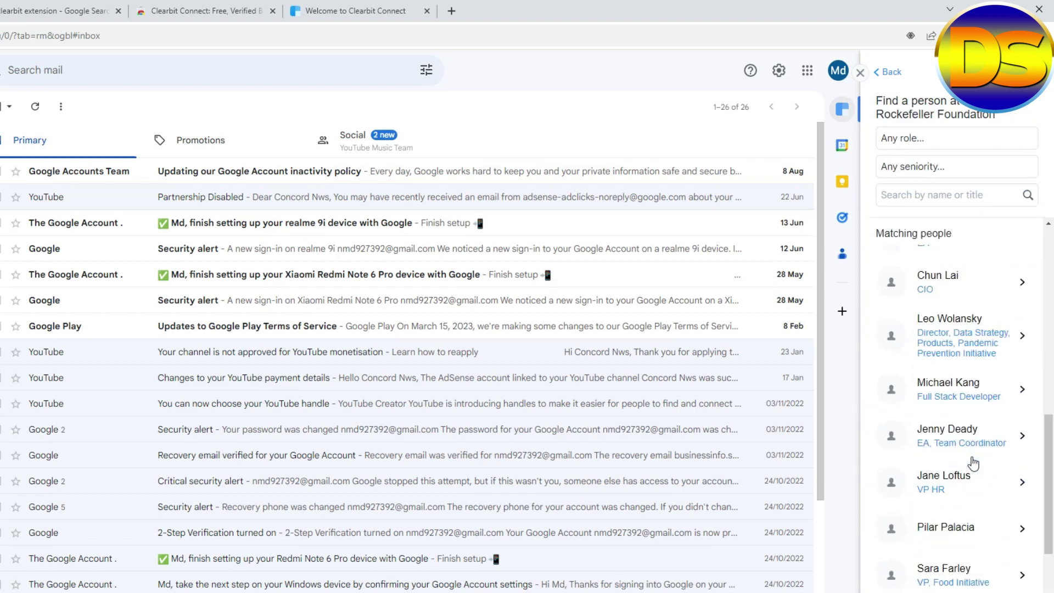
scroll(975, 494, "up", 10)
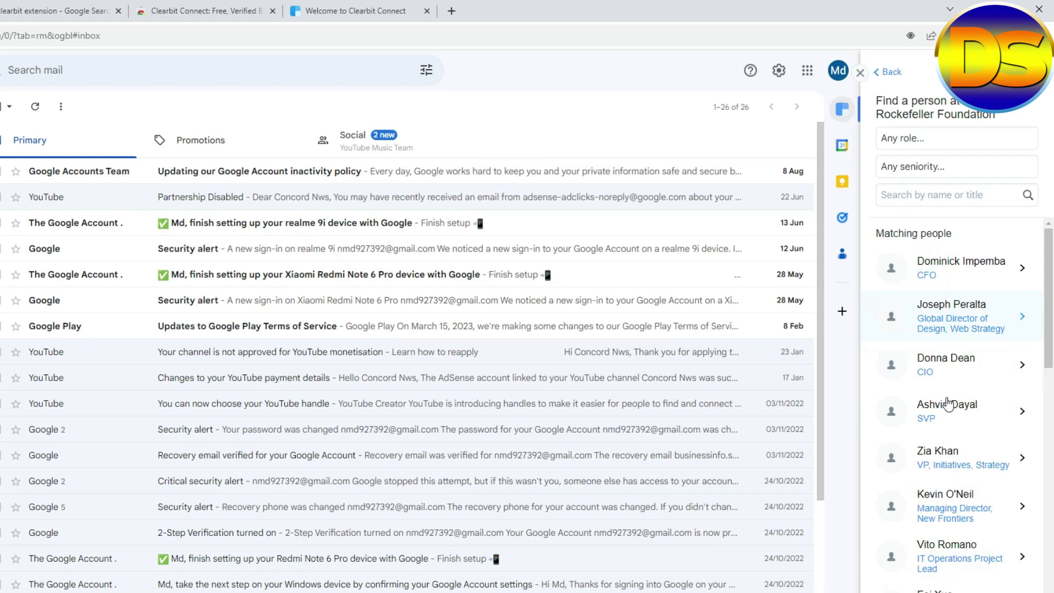
scroll(961, 349, "down", 10)
scroll(952, 446, "up", 10)
scroll(956, 434, "down", 10)
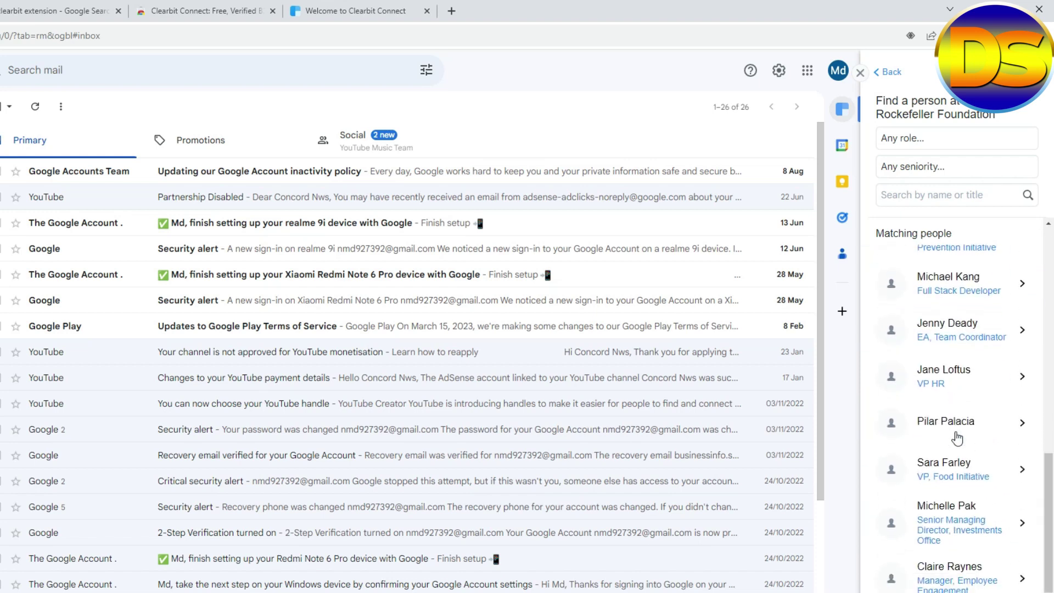
scroll(961, 524, "up", 10)
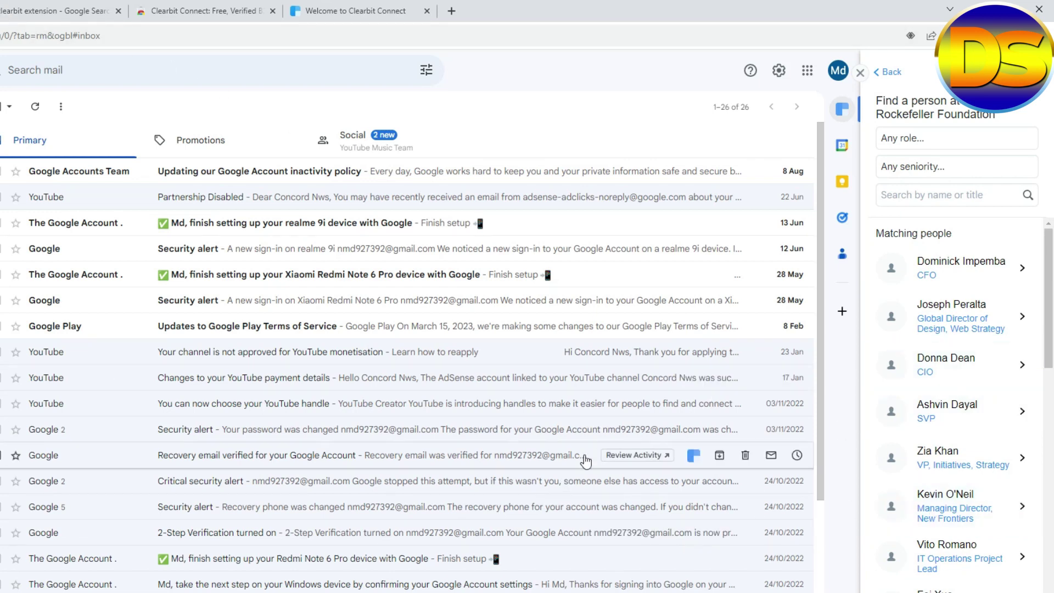
scroll(967, 494, "down", 8)
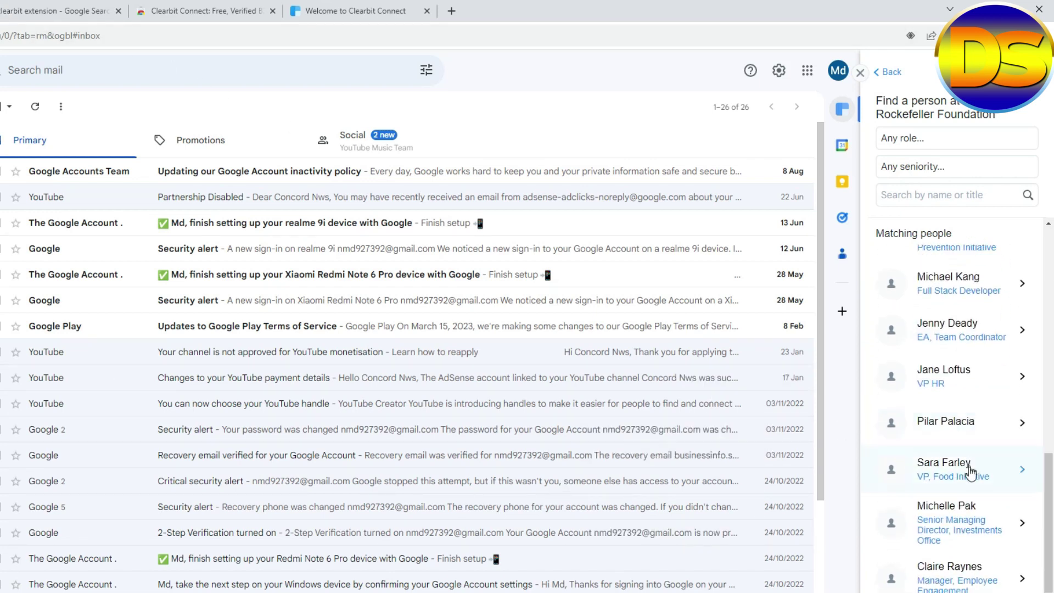
scroll(949, 472, "up", 8)
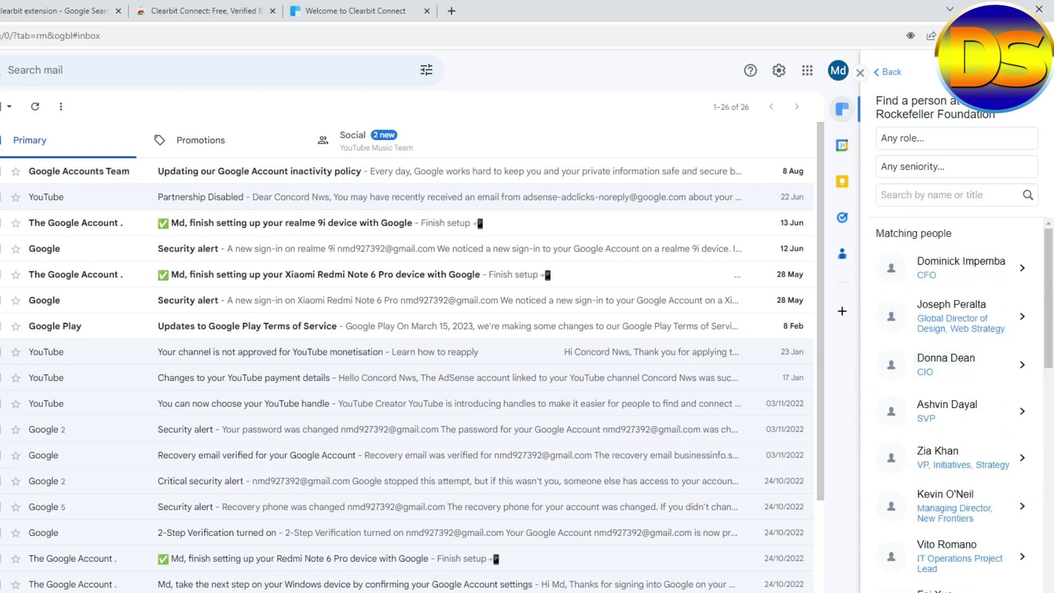